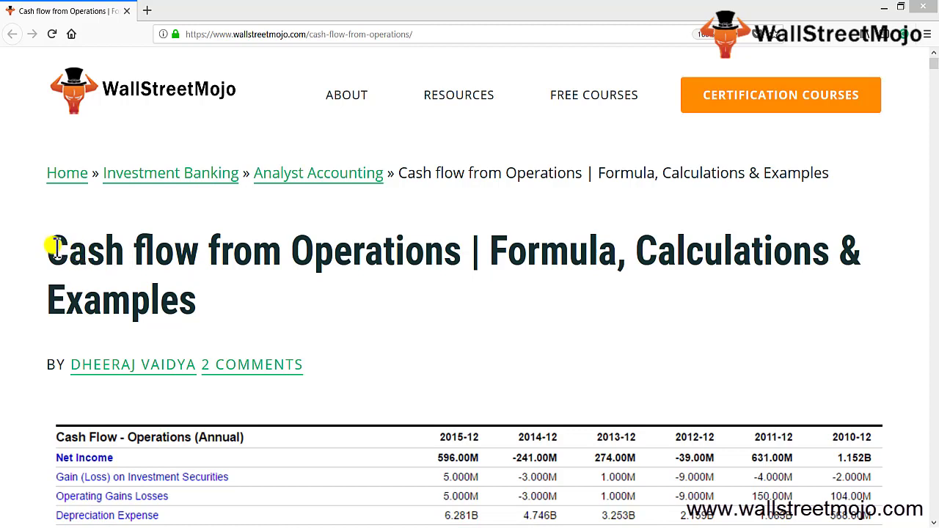
Look over the cash flow from operations article, including its title and annual cash flow table.
left_click_drag(46, 247, 598, 249)
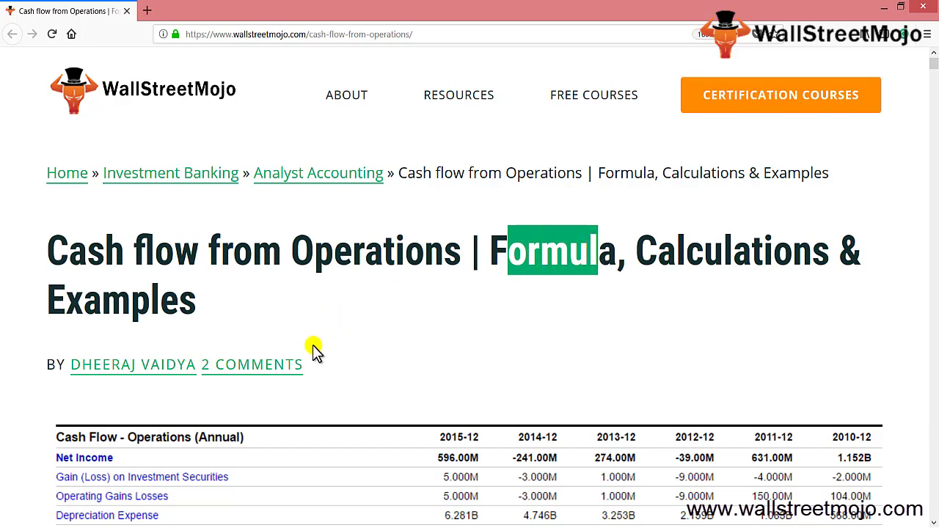
scroll(312, 344, "down", 5)
scroll(313, 351, "down", 3)
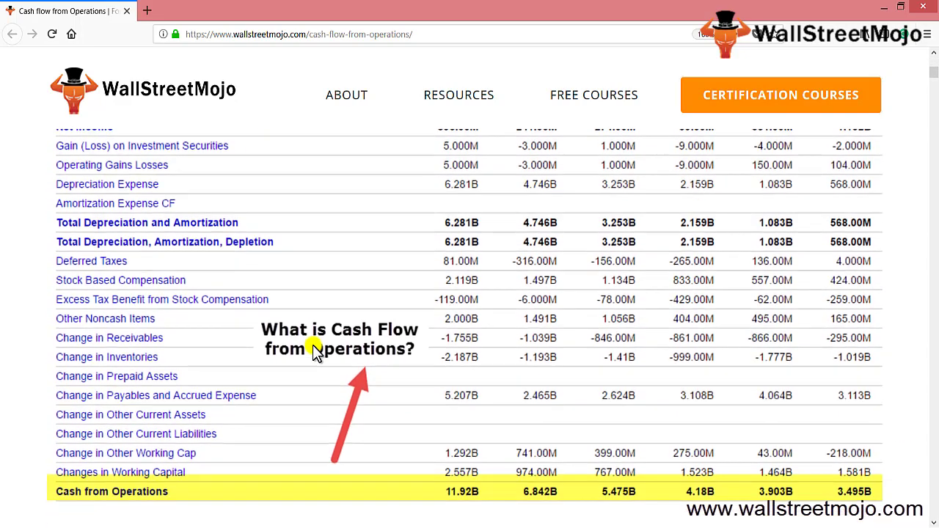
scroll(312, 351, "up", 2)
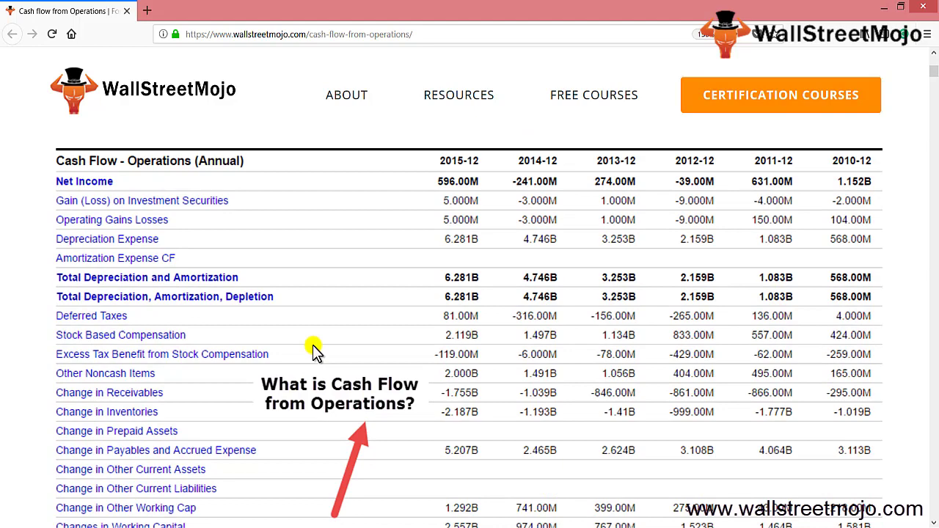
key("ctrl+minus")
scroll(313, 350, "down", 2)
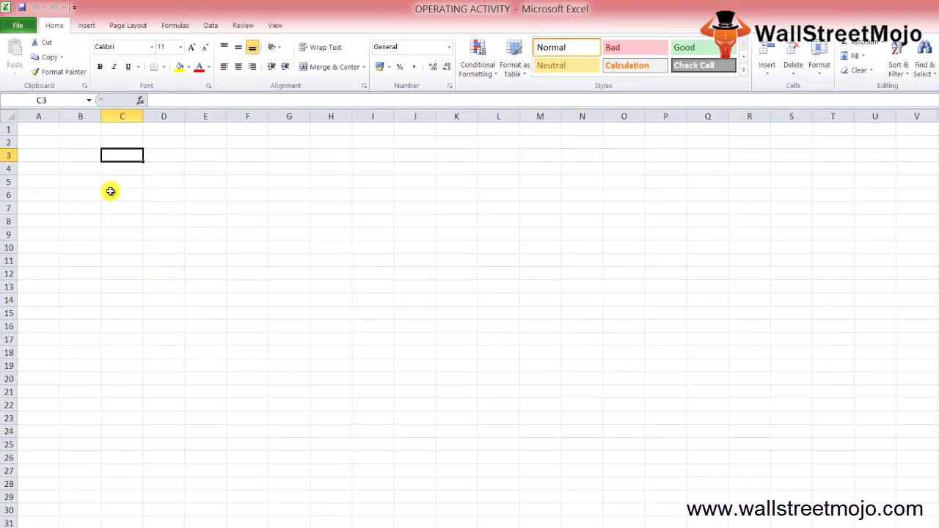
Switch to the OPERATING ACTIVITY workbook in Excel and enter the label AR in cell C6.
left_click(110, 192)
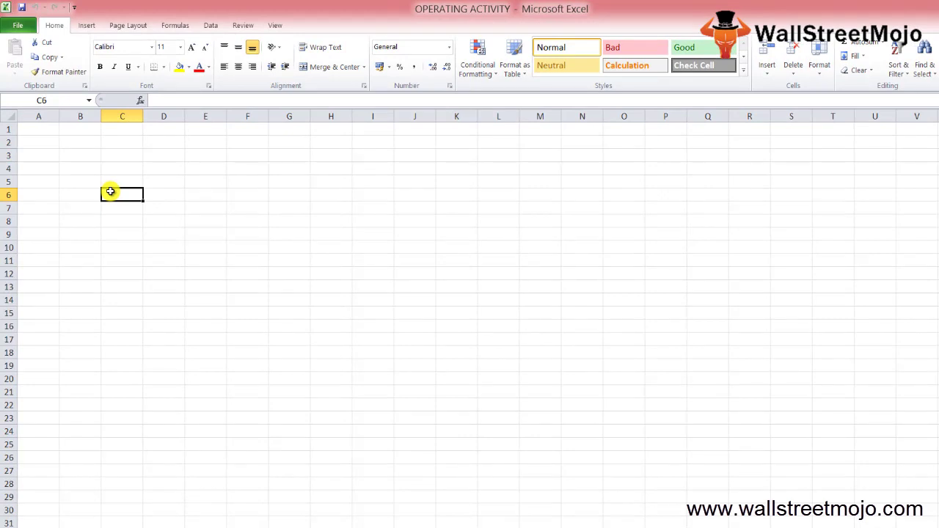
key("Return")
left_click(110, 191)
type("ar")
key("BackSpace")
key("BackSpace")
type("AB")
key("Return")
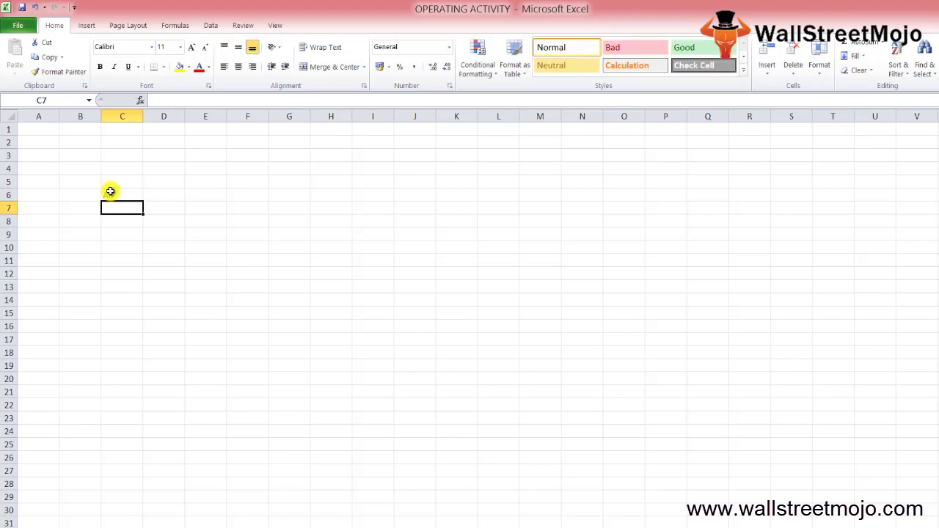
Enter the label INVEN in cell C7.
type("INVESTO")
key("BackSpace")
key("BackSpace")
key("BackSpace")
type("N")
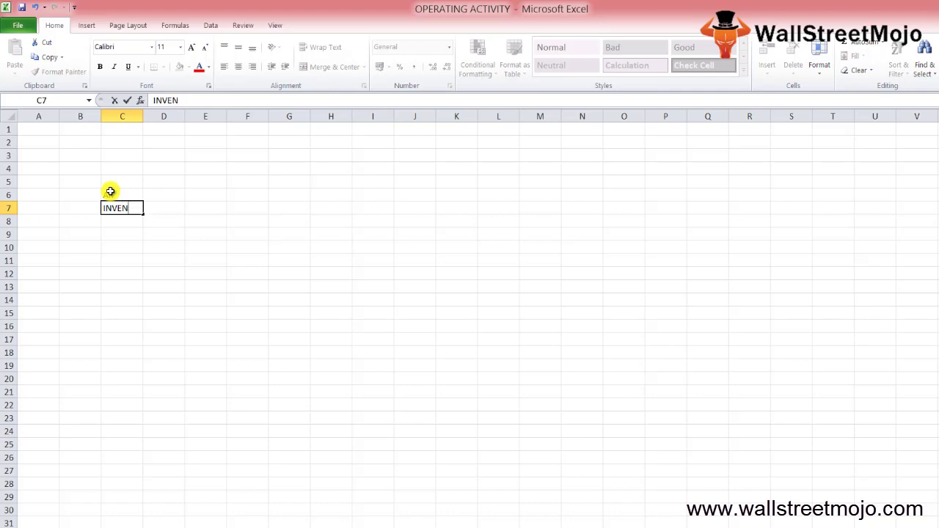
key("Return")
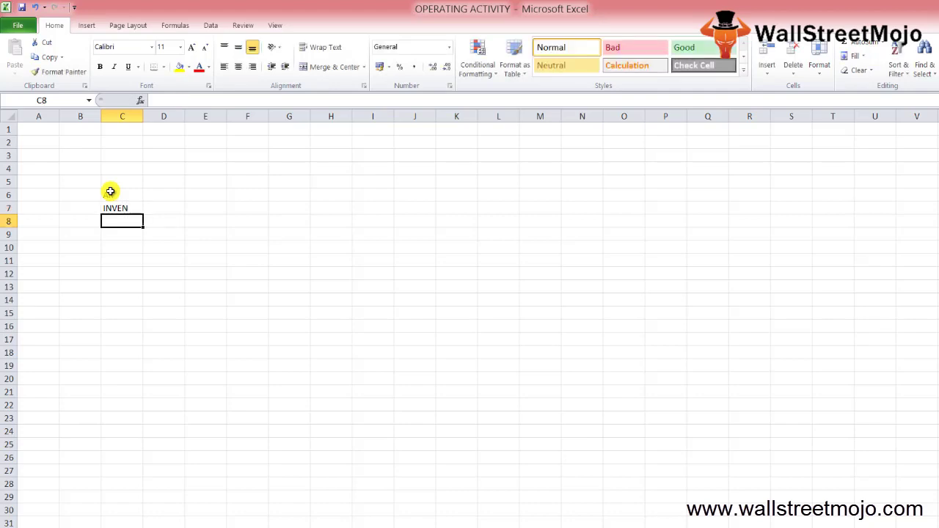
Continue the list with DEP in C8, AP in C9 and PCI in C10.
type("DEP")
key("Return")
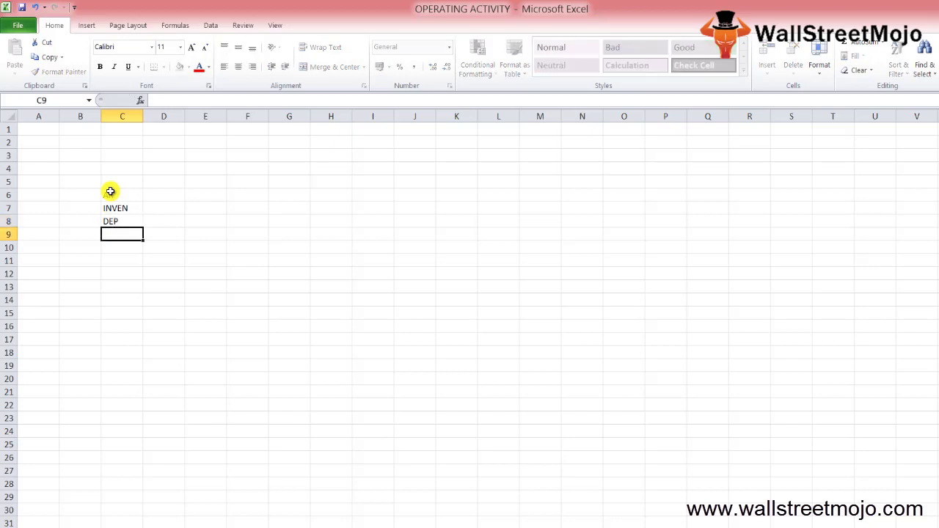
type("AP")
key("Return")
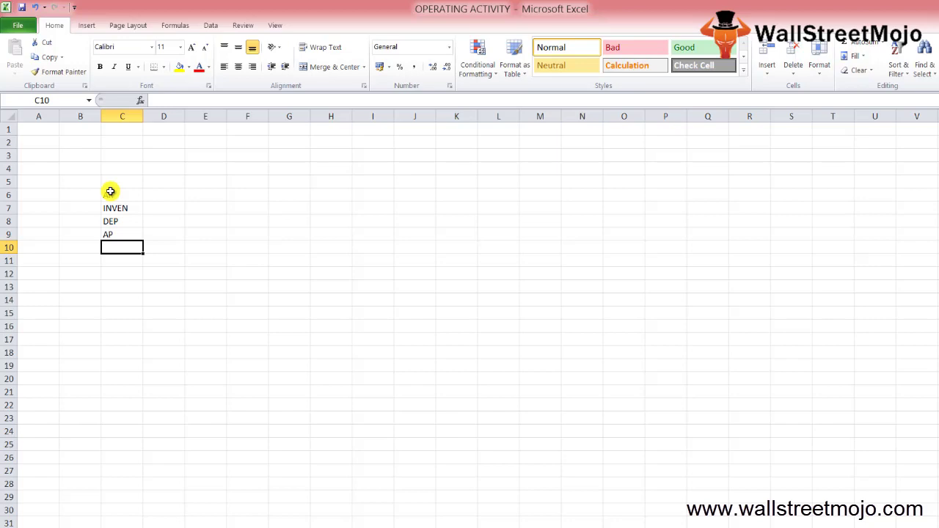
type("PC")
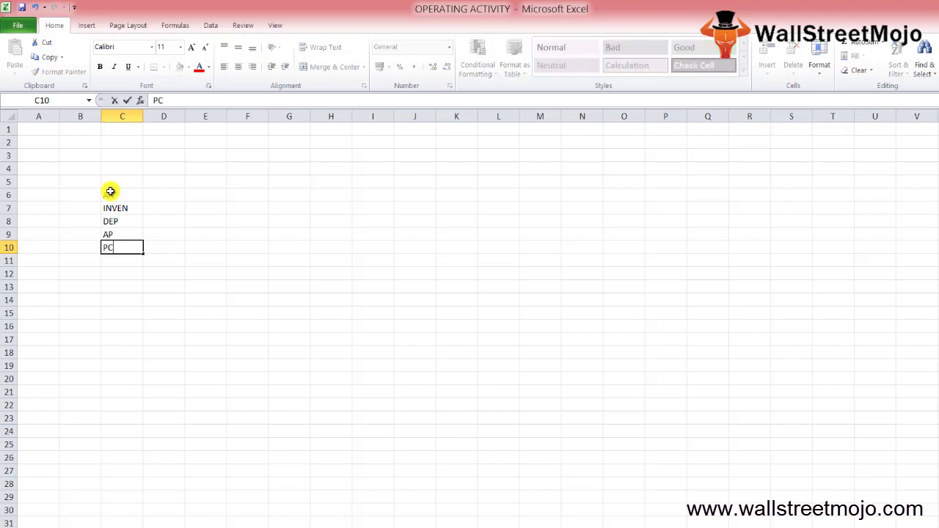
type("I")
key("Return")
Enter the note "IS FROM ACCRUAL TO CASH" in C12, one row below the list.
key("Return")
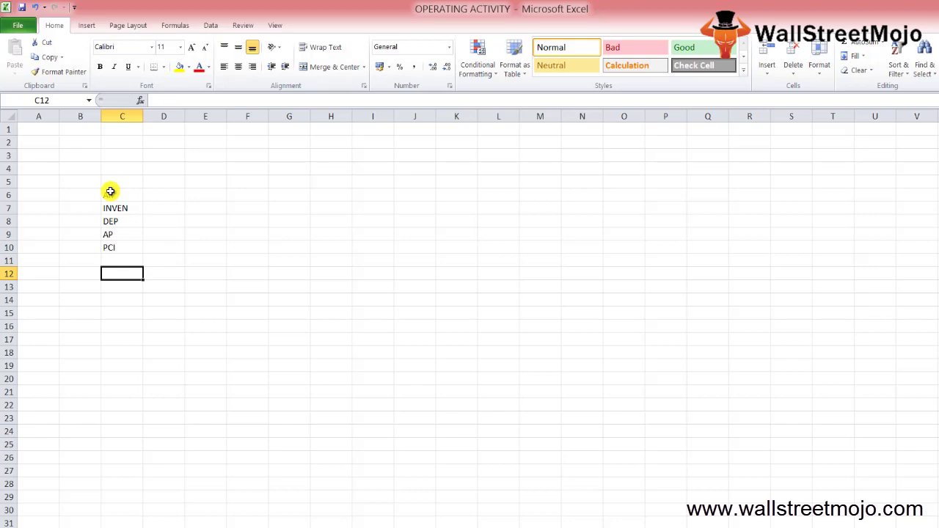
type("IS FROM ACCRUAL TO")
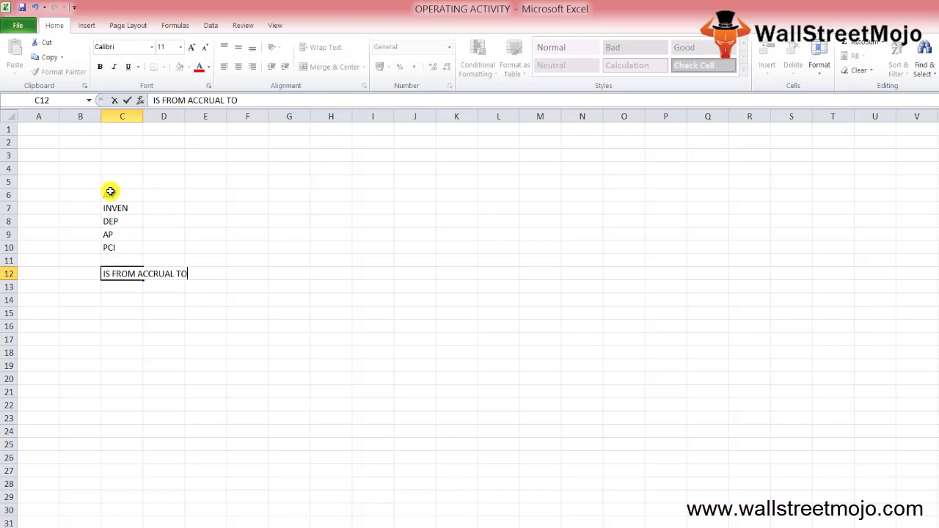
type(" CASH")
key("Return")
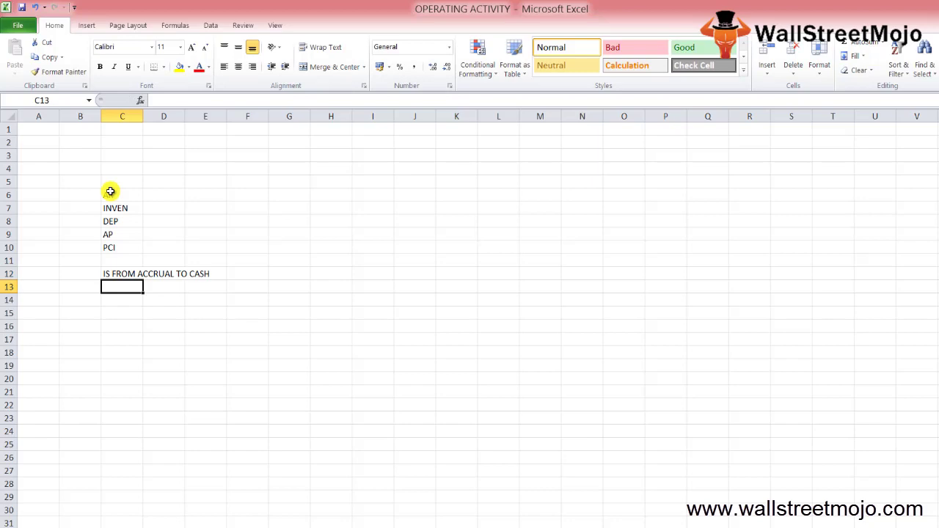
Start a numbered list with 1 in B14 and "INVENTORY +" in C14.
key("Down")
key("Left")
type("1")
key("Return")
key("Up")
key("Right")
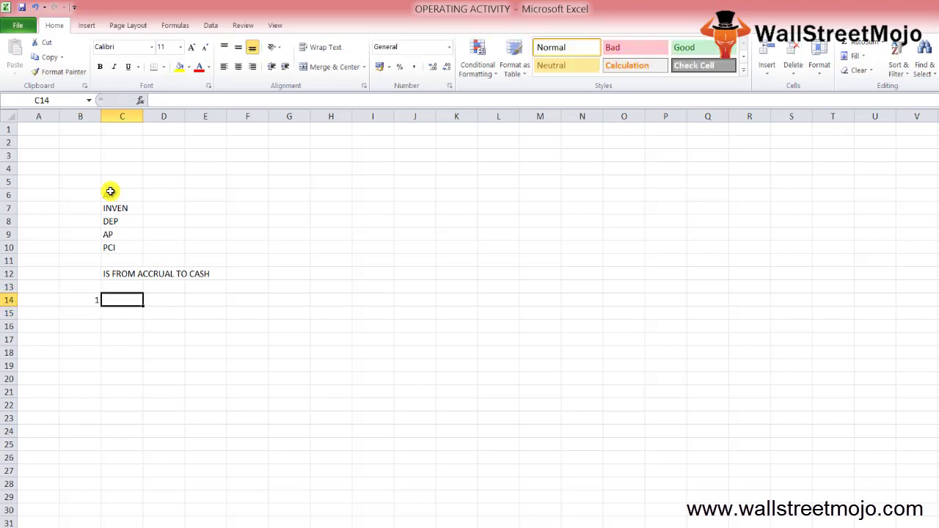
type("INVENTORY +")
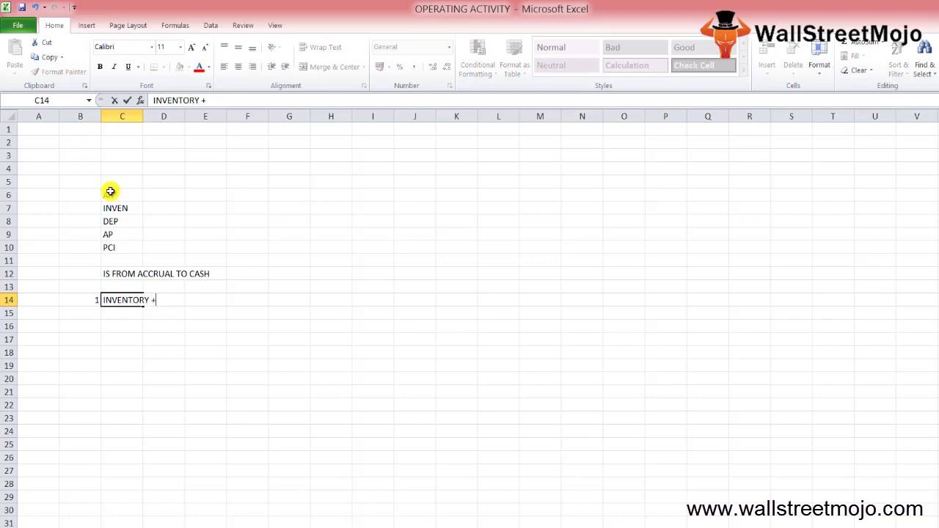
key("Return")
Add the second numbered item with 2 in B15 and BORROWS in C15.
type("2")
key("Tab")
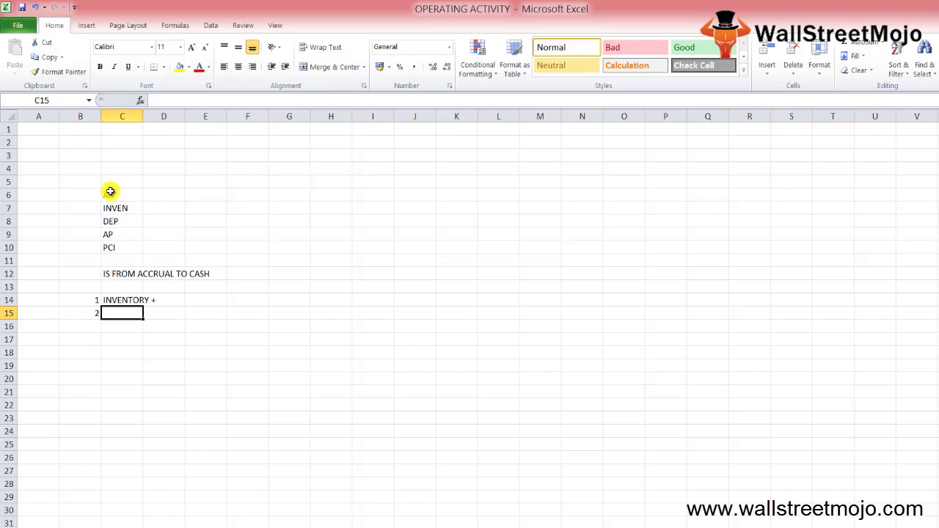
type("BORROWS")
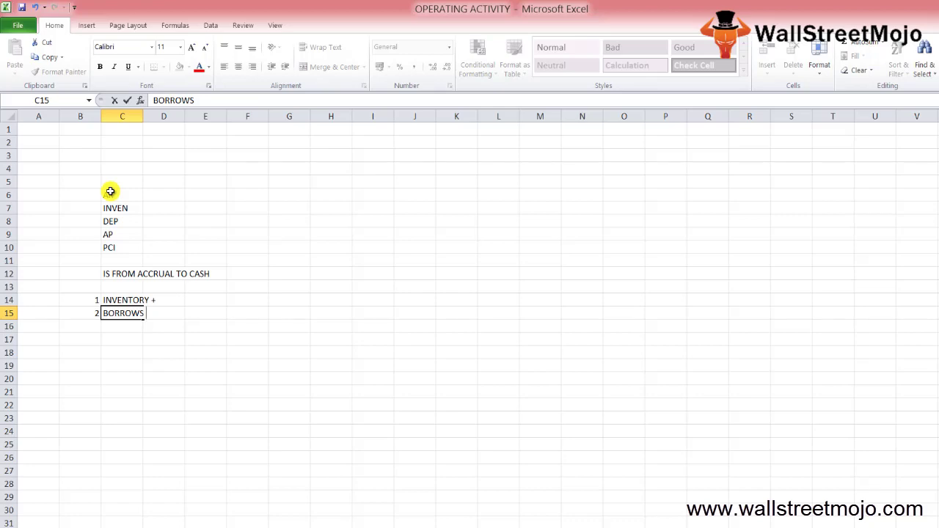
key("Down")
Add the third numbered item with 3 in B16 and "PAYS AP" in C16.
key("Left")
key("Down")
key("Up")
type("3")
key("Return")
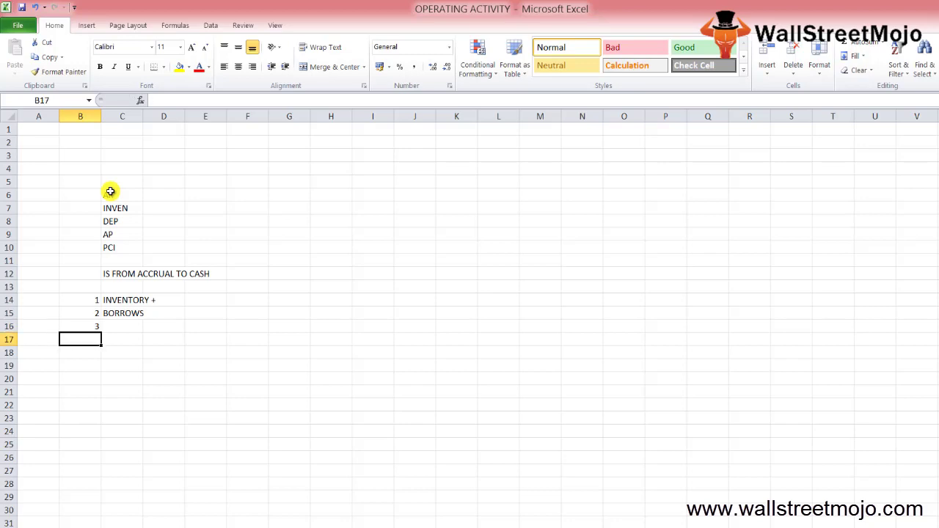
key("Right")
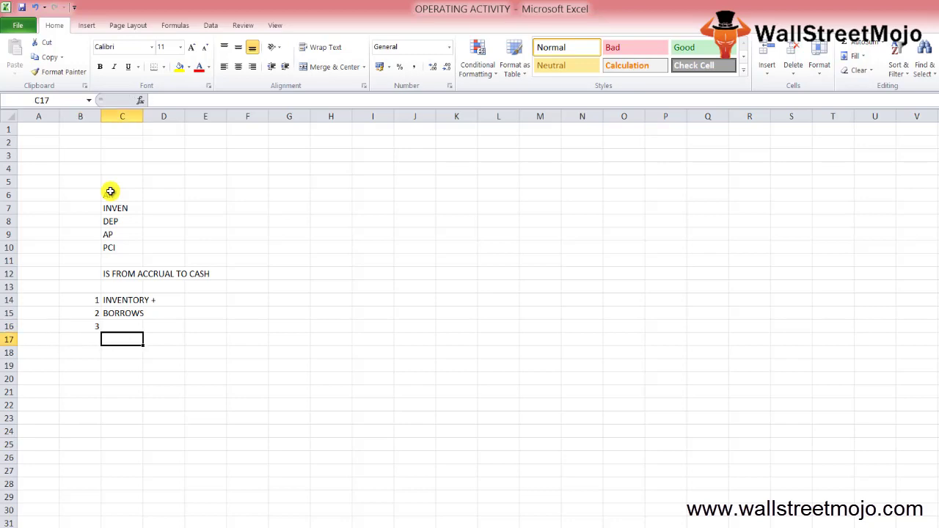
key("Up")
type("PAYS AP")
key("Return")
key("Up")
key("Up")
key("Up")
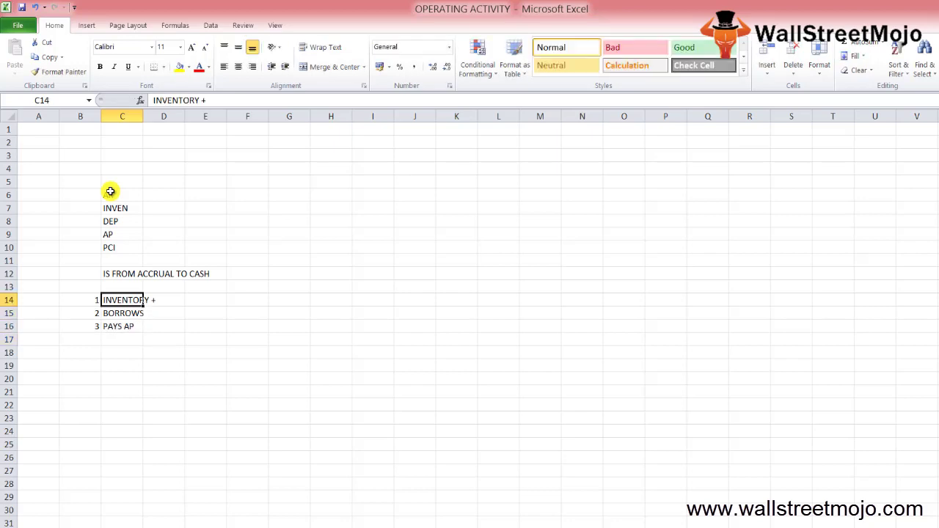
key("shift+space")
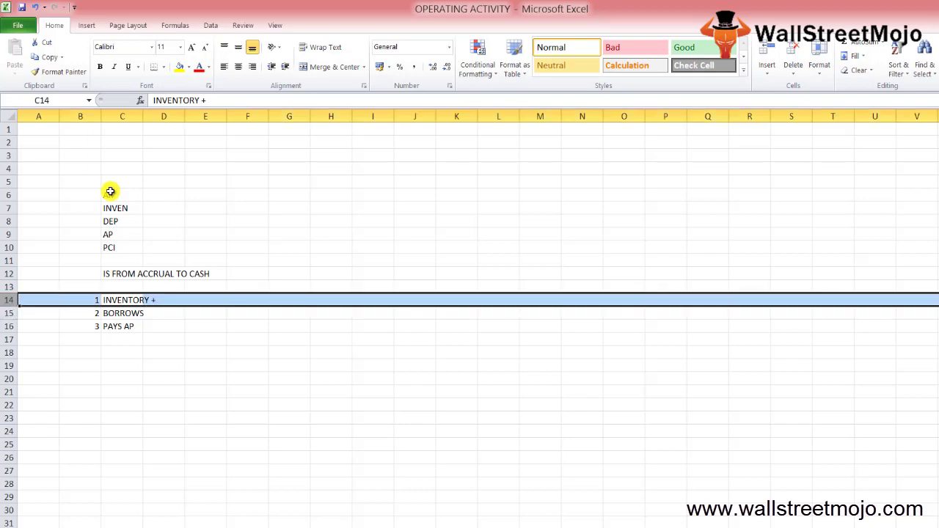
key("Right")
key("Right")
key("Up")
type("CA")
key("BackSpace")
key("BackSpace")
key("Return")
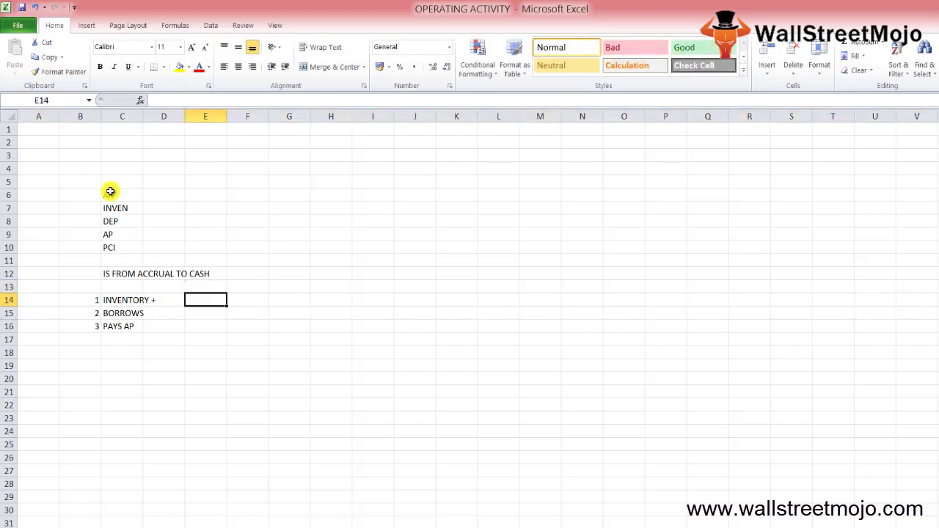
Mark the inventory row with - in E14 and + in F14.
type("-")
key("Right")
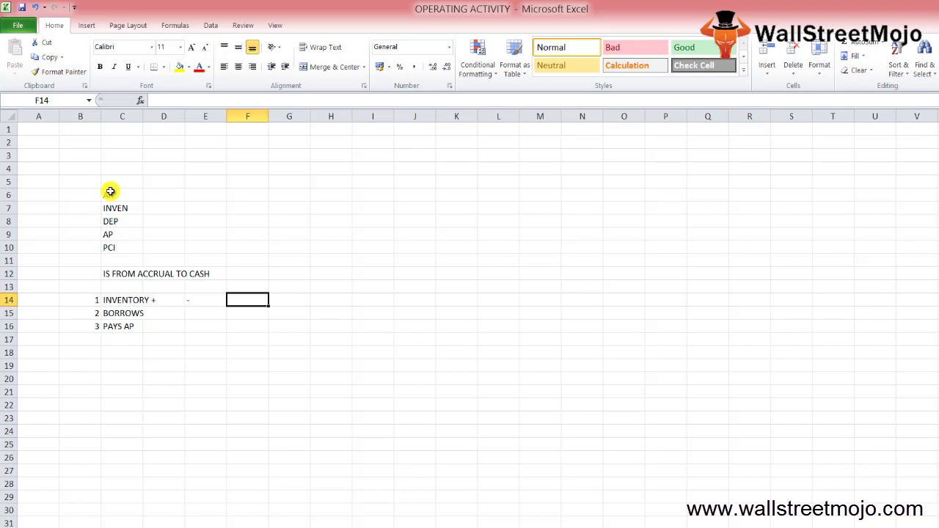
type("+")
key("Return")
Enter a + sign for the BORROWS row in cell E15.
key("Up")
key("Up")
key("Left")
key("Down")
key("Right")
key("Left")
key("Left")
key("Left")
key("Down")
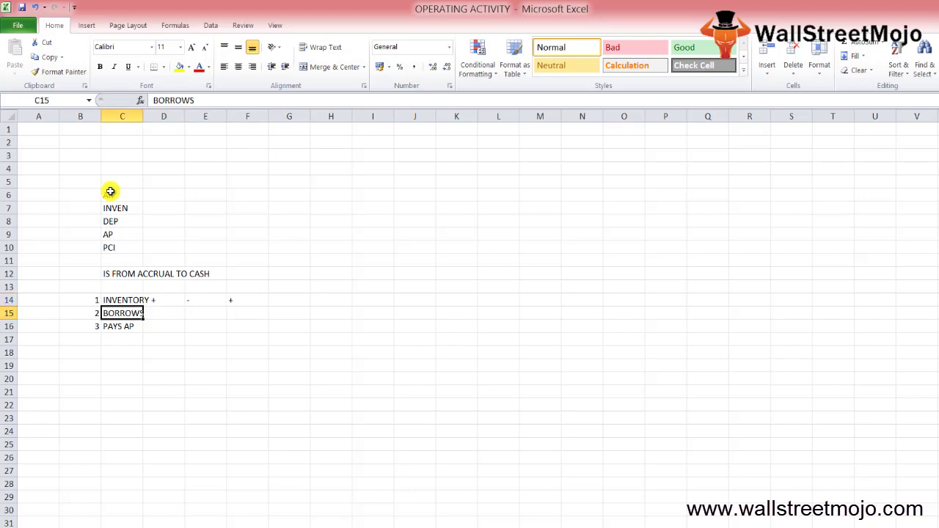
key("Right")
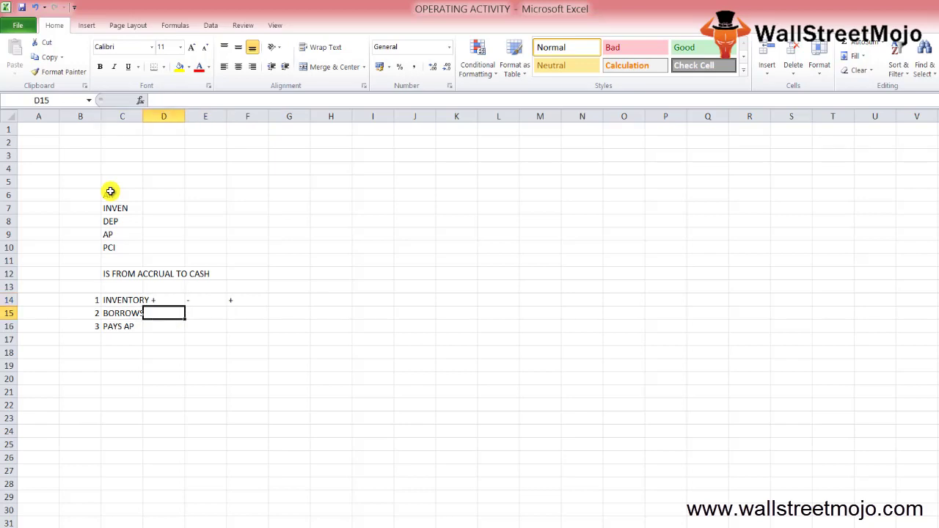
key("Right")
type("+")
key("Up")
key("Down")
key("BackSpace")
key("BackSpace")
key("BackSpace")
key("Return")
Enter a - sign for the BORROWS row in cell F15.
key("Up")
key("Right")
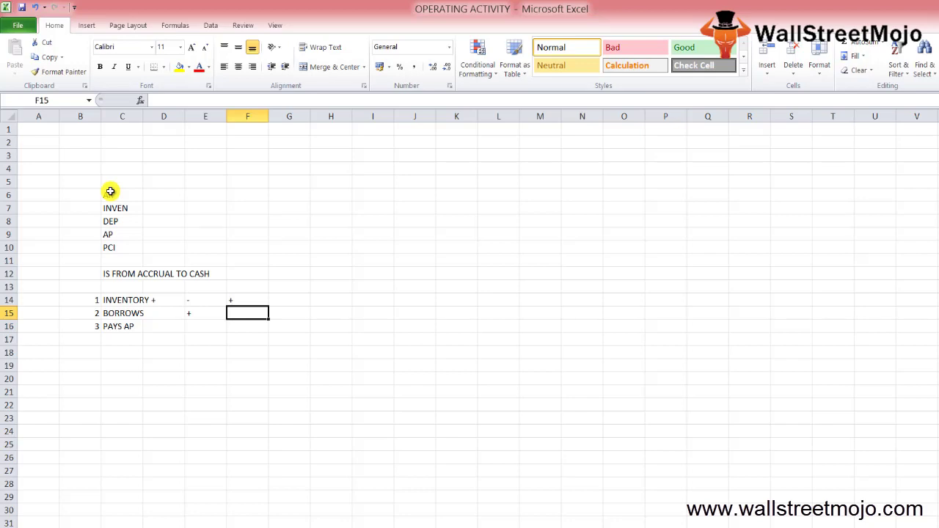
type("-")
key("Return")
Mark the PAYS AP row with a - sign in both E16 and F16.
key("Up")
key("Left")
key("Down")
key("Left")
key("Left")
key("Right")
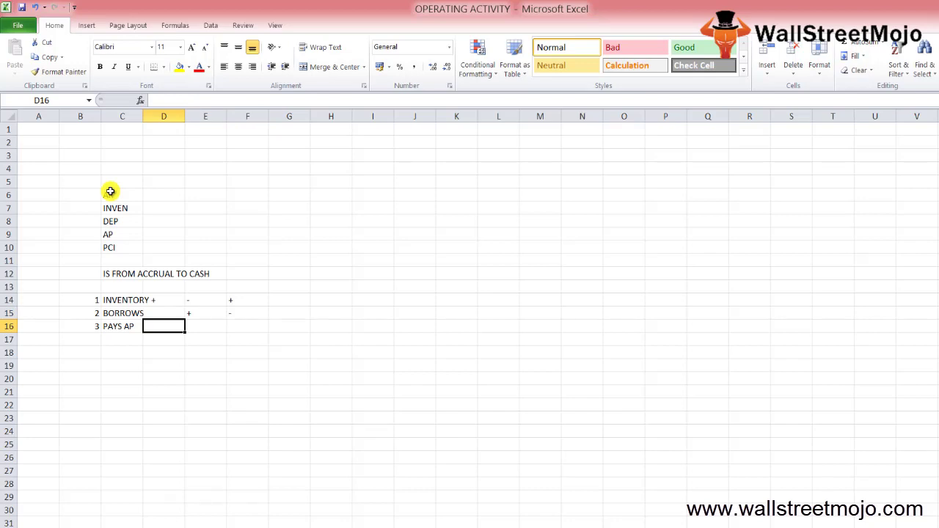
key("Right")
type("-")
key("Return")
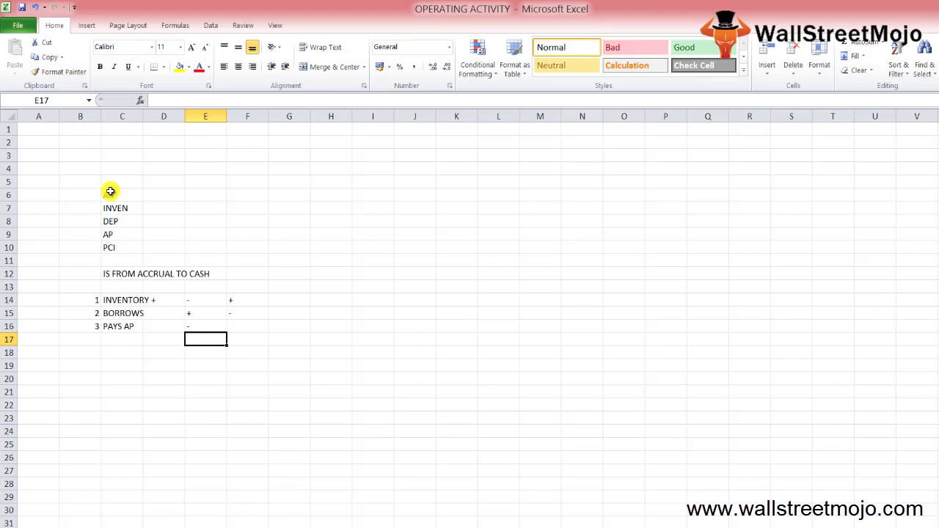
key("Right")
key("Up")
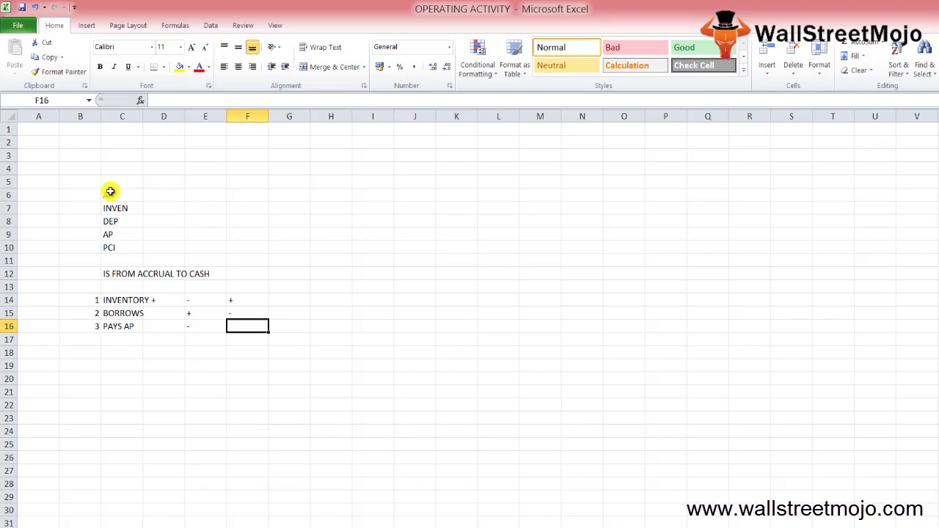
type("-")
key("Return")
Enter the label NI in cell E20, below the numbered list.
key("Up")
key("Left")
key("Left")
key("Left")
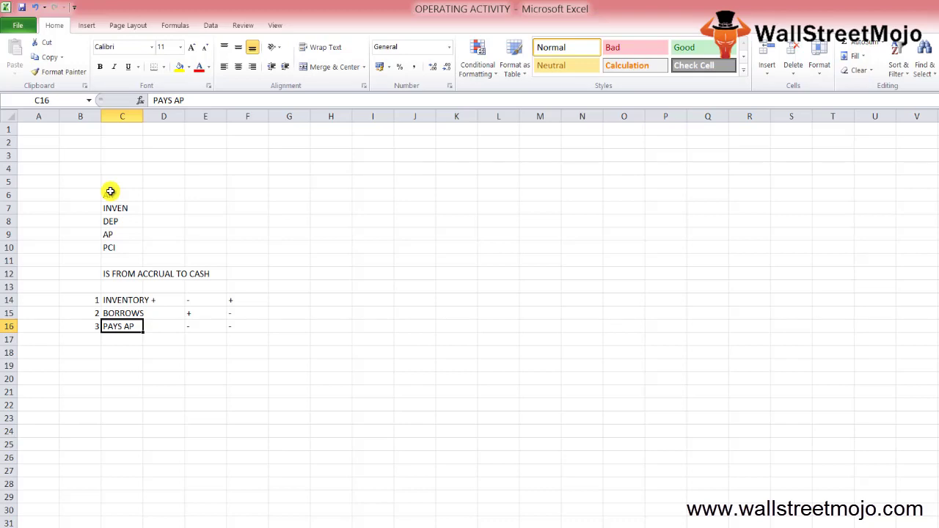
key("Down")
key("Down")
key("Down")
key("Down")
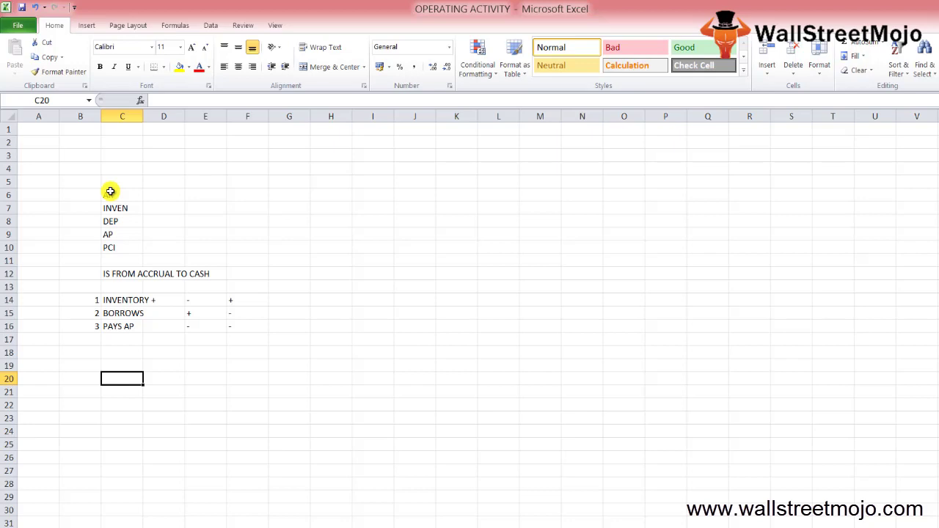
key("Down")
key("Down")
key("Down")
key("Right")
key("Right")
key("Up")
key("Up")
key("Up")
type("as")
key("BackSpace")
key("BackSpace")
type("NI")
key("Return")
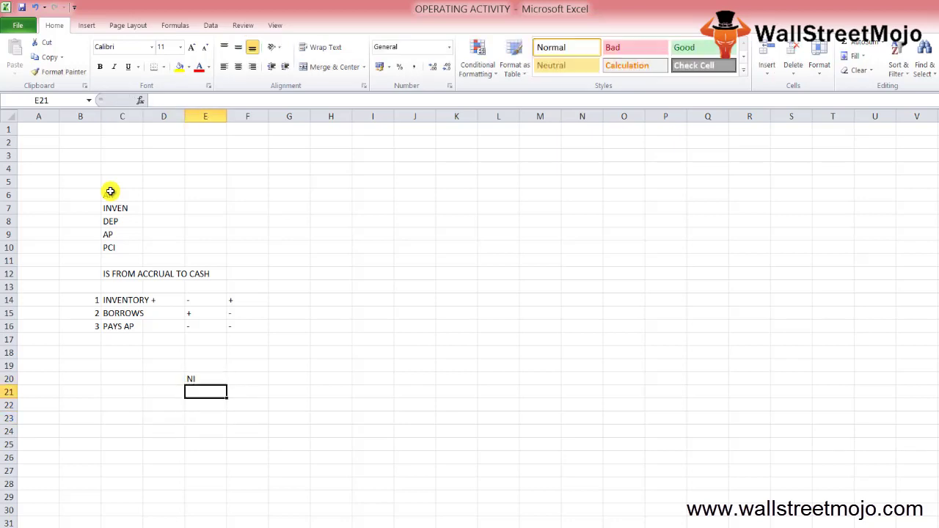
key("Up")
key("Left")
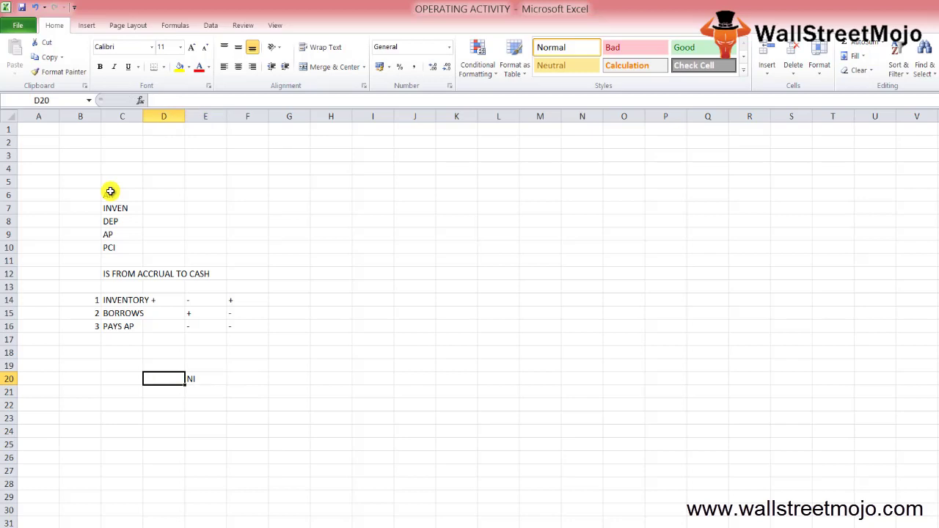
key("Up")
type("1")
key("Return")
key("Up")
key("Delete")
Number the new list with 1 in D20 beside NI and 2 in D21.
key("Down")
type("1")
key("Return")
type("2")
key("Return")
key("Right")
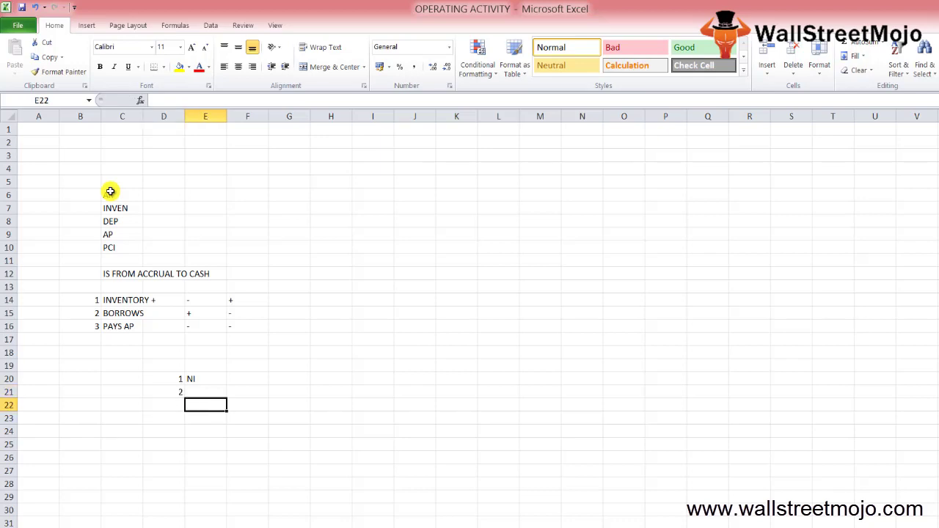
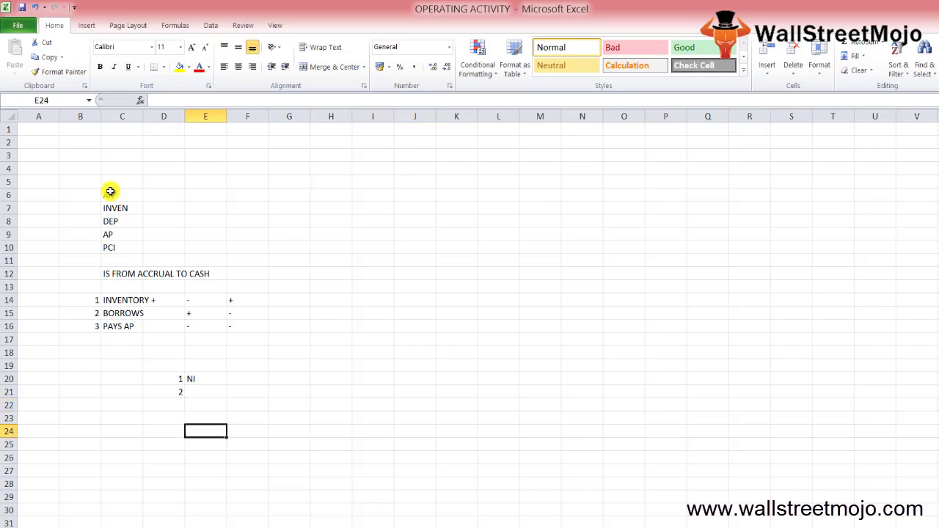
Switch to the next worksheet and enter the heading Mr x in cell B2.
key("ctrl+Page_Down")
key("Down")
key("Right")
type("Mr")
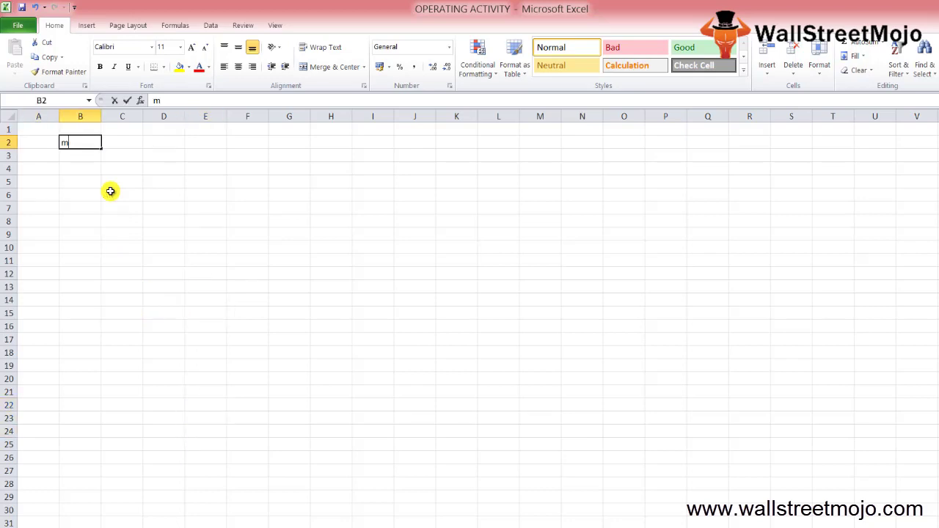
type(" x")
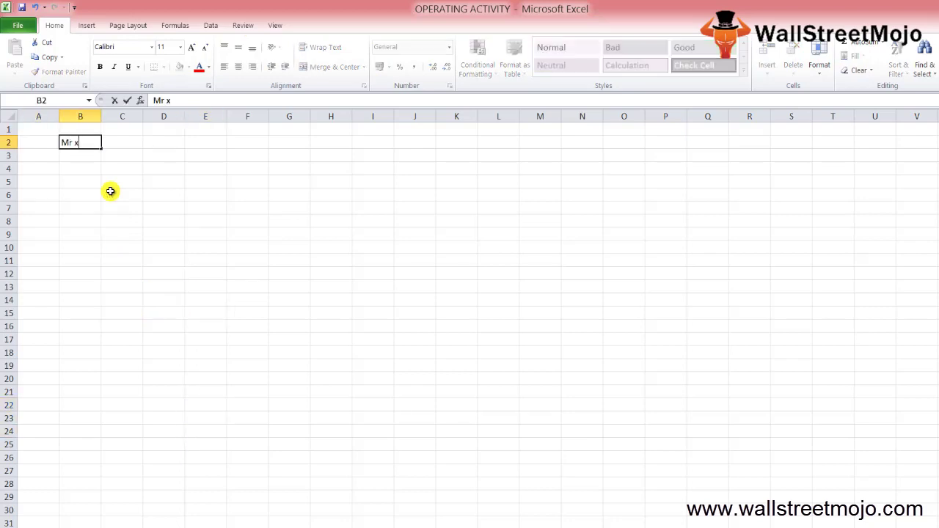
key("Return")
key("Up")
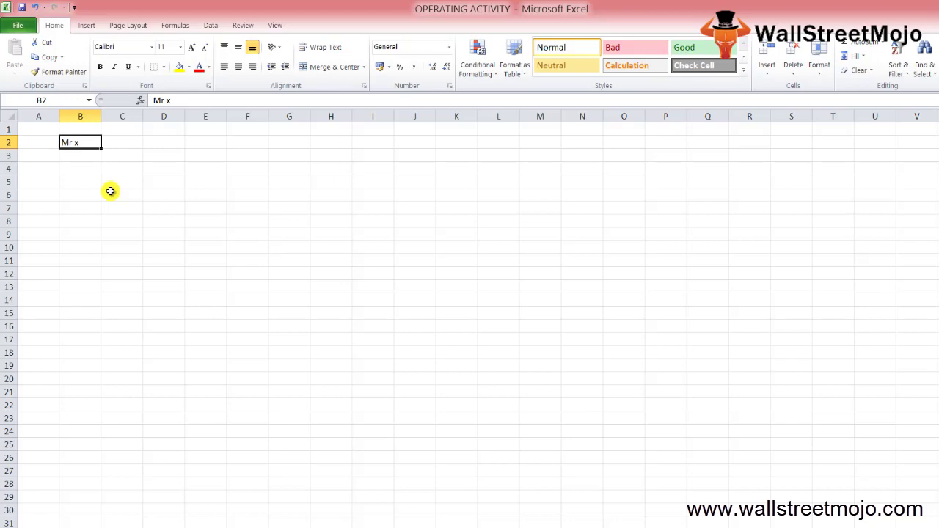
Start a numbered list with 1 in A5 and the label no revenue in B5.
key("Right")
key("Down")
key("Down")
key("Left")
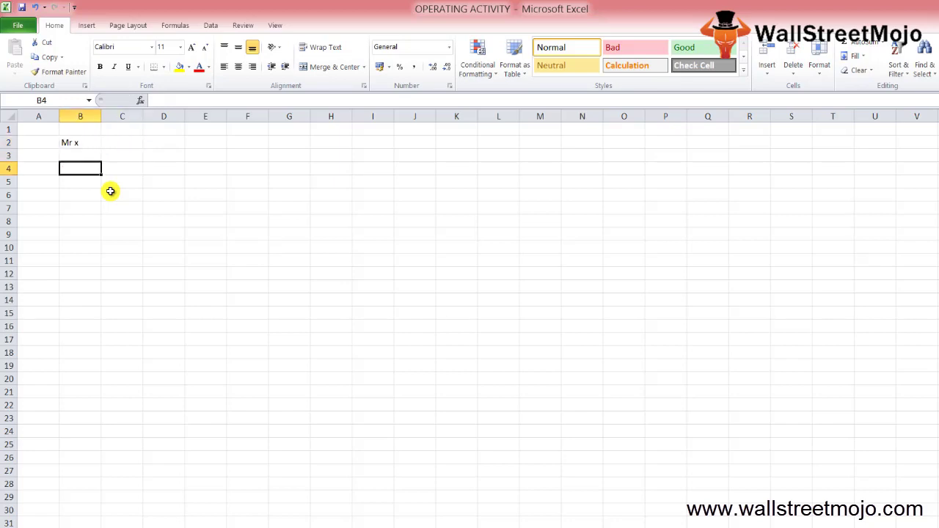
key("Down")
key("Left")
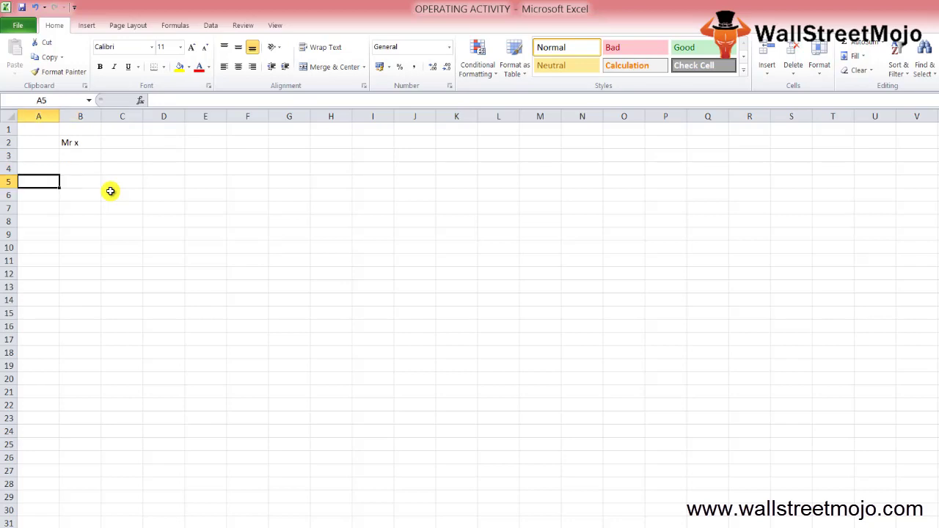
type("1")
key("Tab")
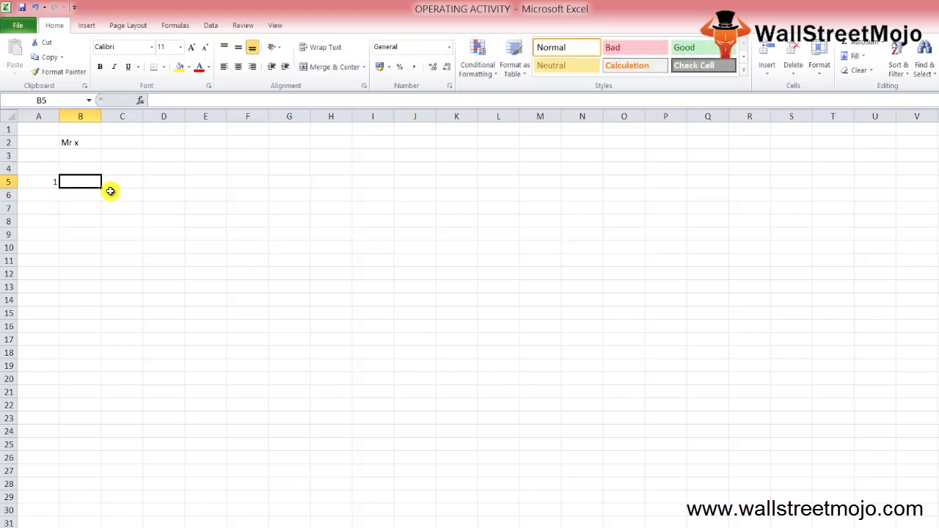
type("no reveny;e")
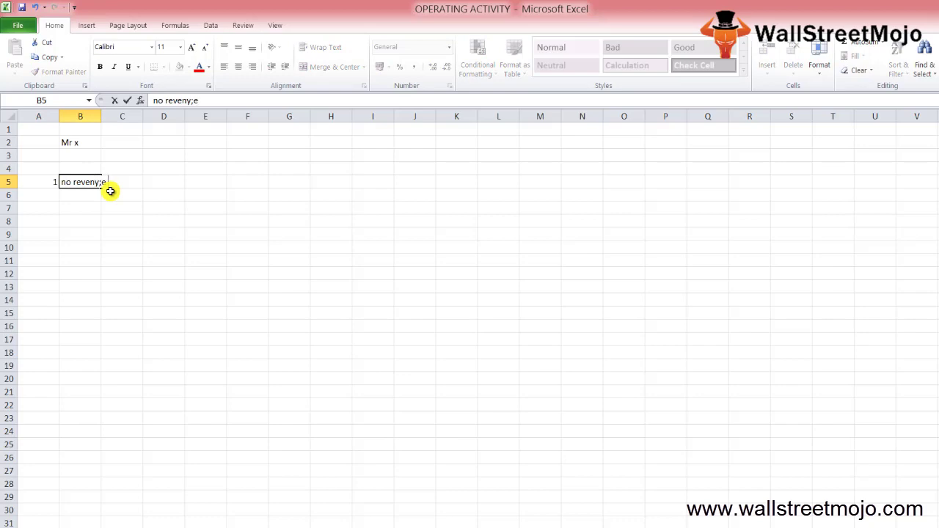
key("BackSpace")
key("BackSpace")
key("BackSpace")
type("ue")
key("Return")
Enter 0 in C5 as the amount for the no revenue item.
left_click(110, 190)
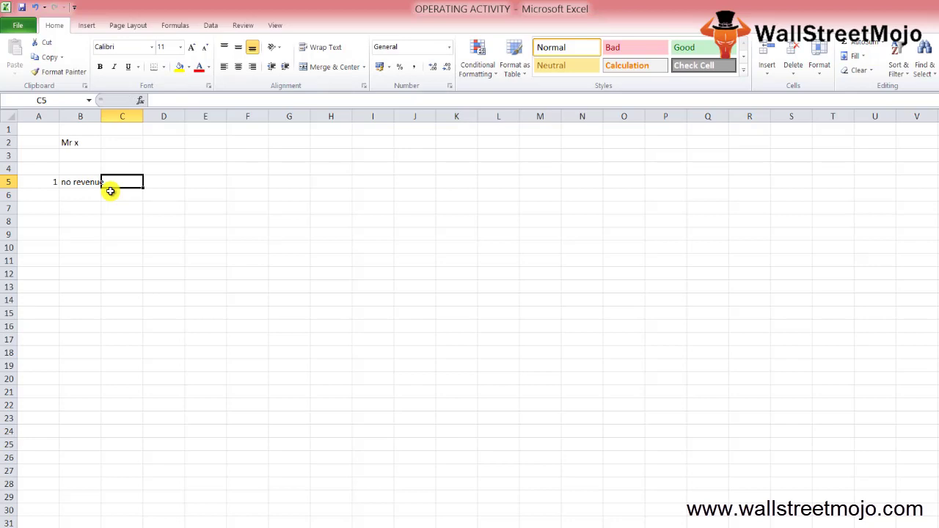
type("0")
key("Return")
Add the second list item with 2 in A6 and 700 in B6.
key("Left")
key("Left")
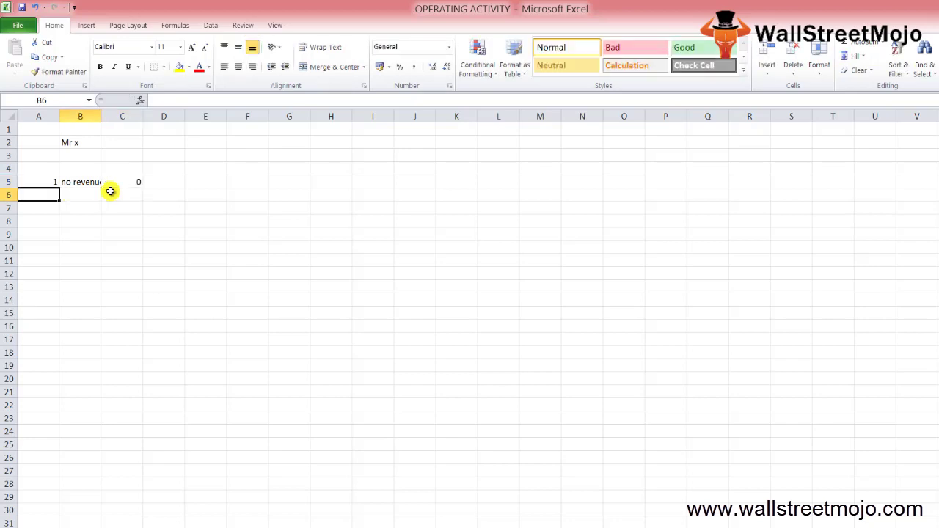
type("2")
key("Tab")
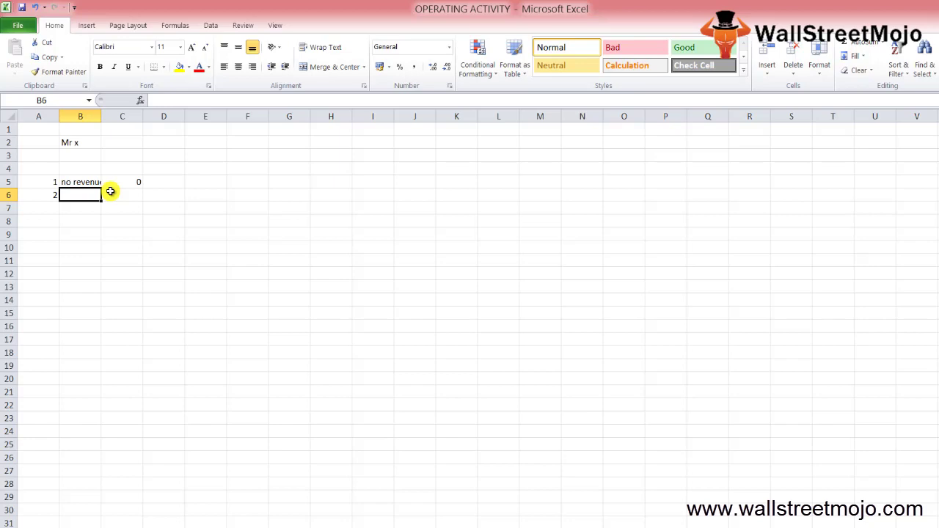
type("700")
key("Return")
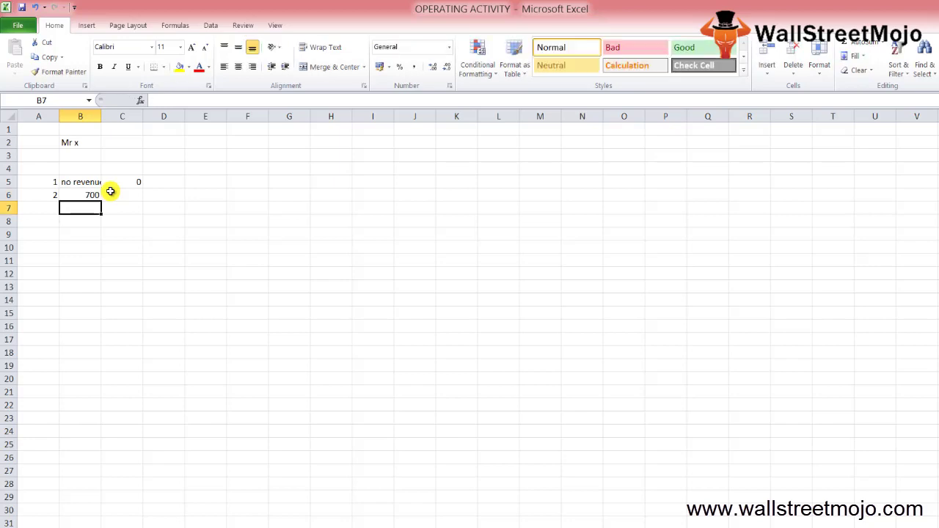
Leave two blank rows below the list and enter NI in B9 with the amount 0 in C9.
key("Right")
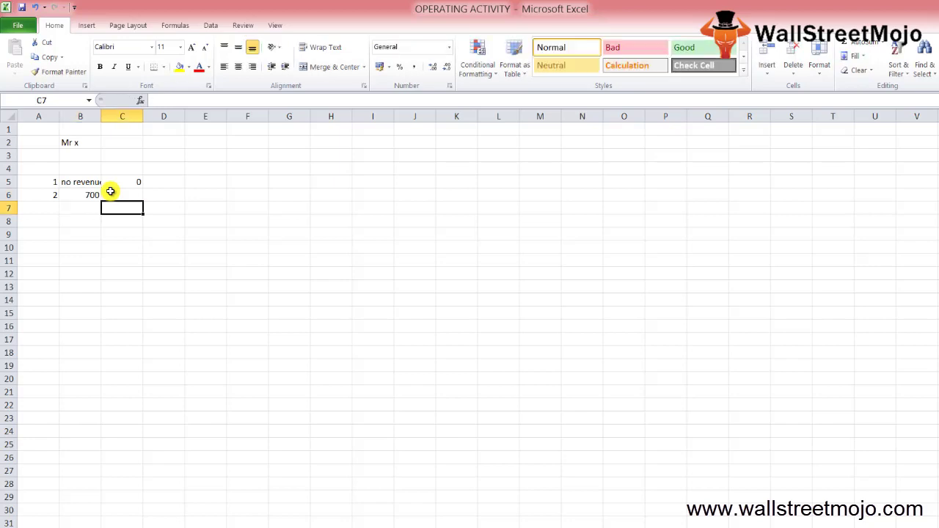
key("Down")
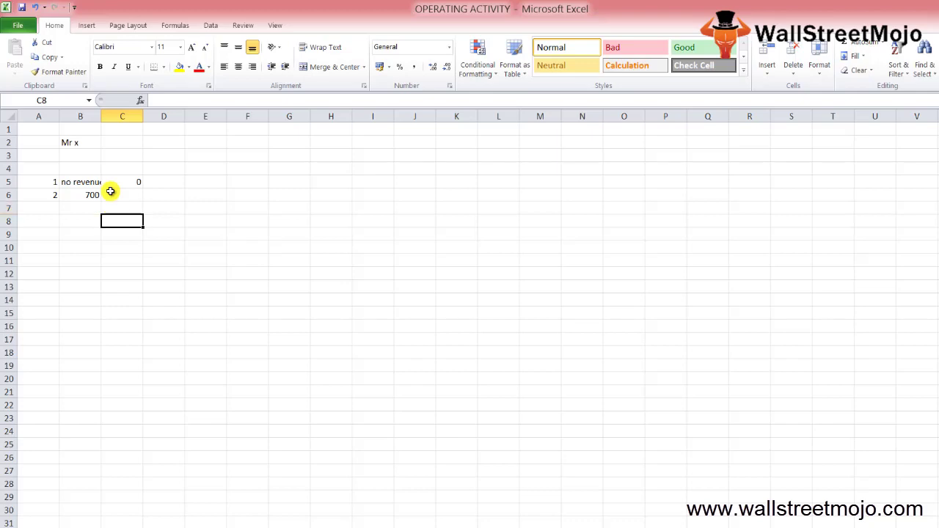
key("Down")
key("Down")
key("Down")
key("Down")
key("Up")
key("Up")
key("Up")
key("Left")
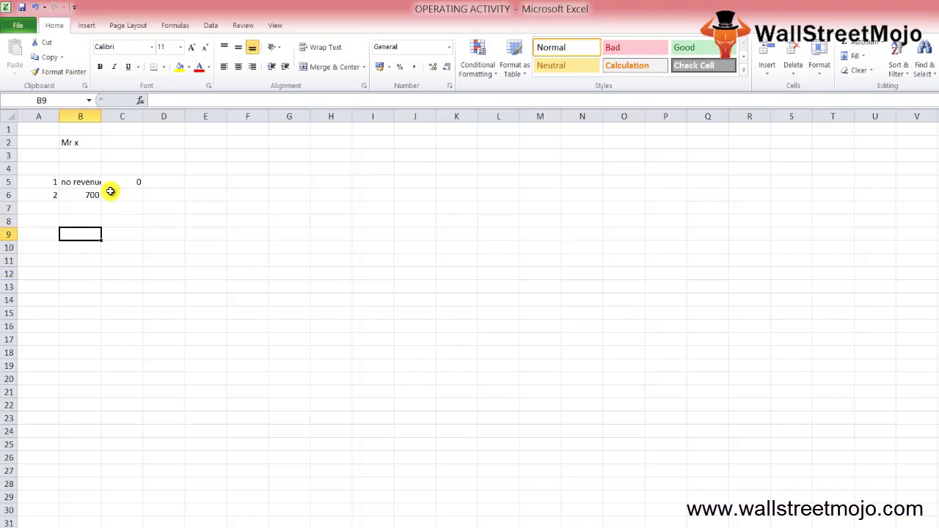
type("ni")
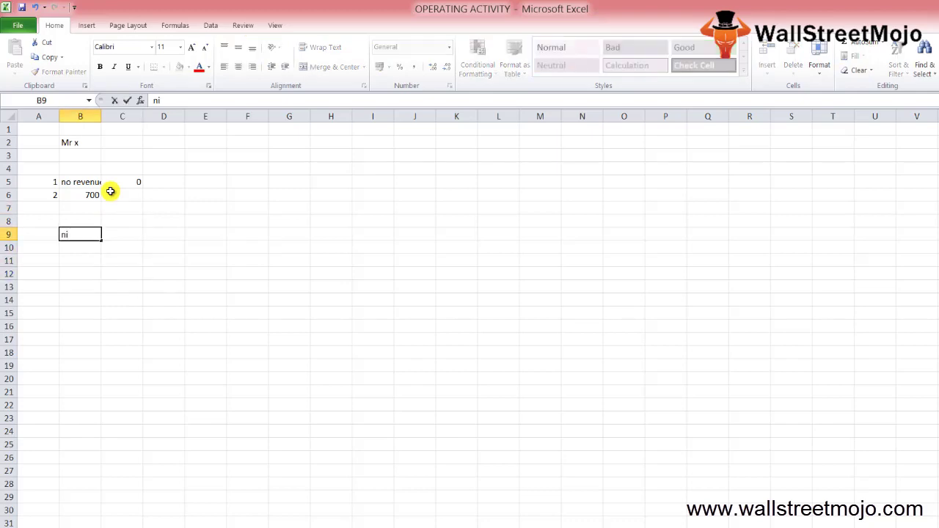
key("BackSpace")
key("BackSpace")
type("NI")
key("Return")
key("Up")
key("Right")
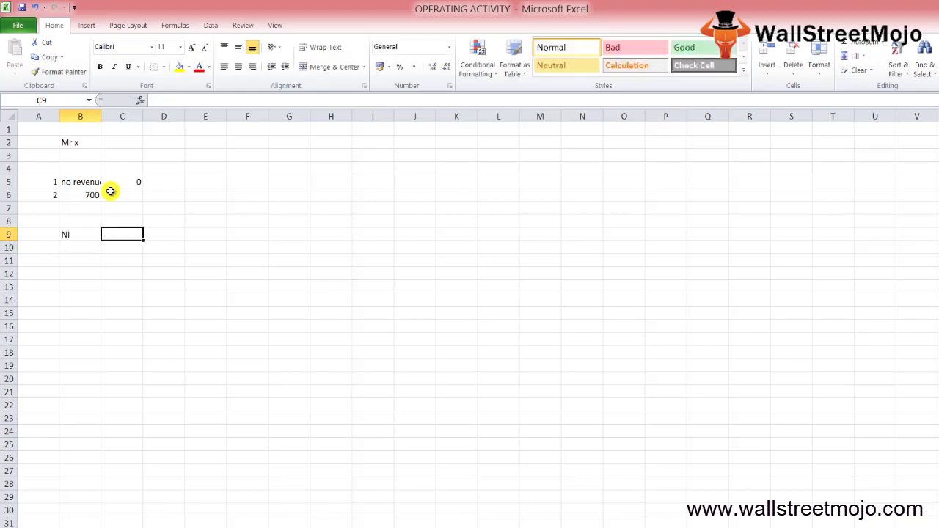
type("0")
key("Return")
Enter the label INVENTORY+ in B10, directly below NI.
key("Left")
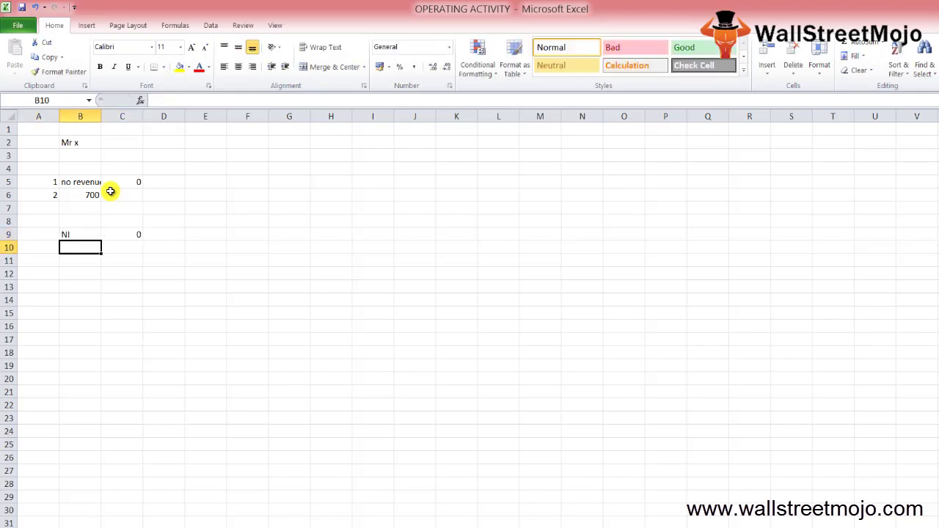
type("INVENSOTY")
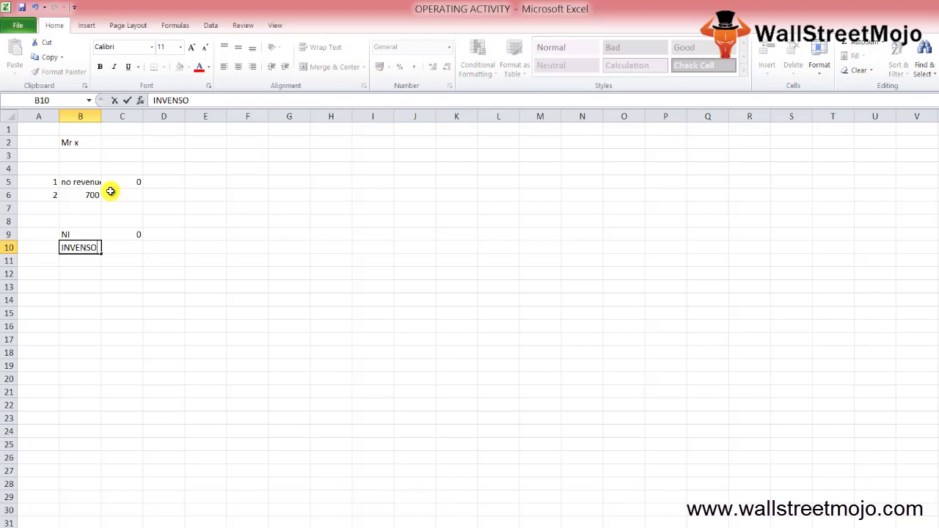
key("BackSpace")
key("BackSpace")
key("BackSpace")
key("BackSpace")
type("T")
key("BackSpace")
type("TORY+")
key("Tab")
Enter -70000 as the INVENTORY+ amount in C10.
type("-70")
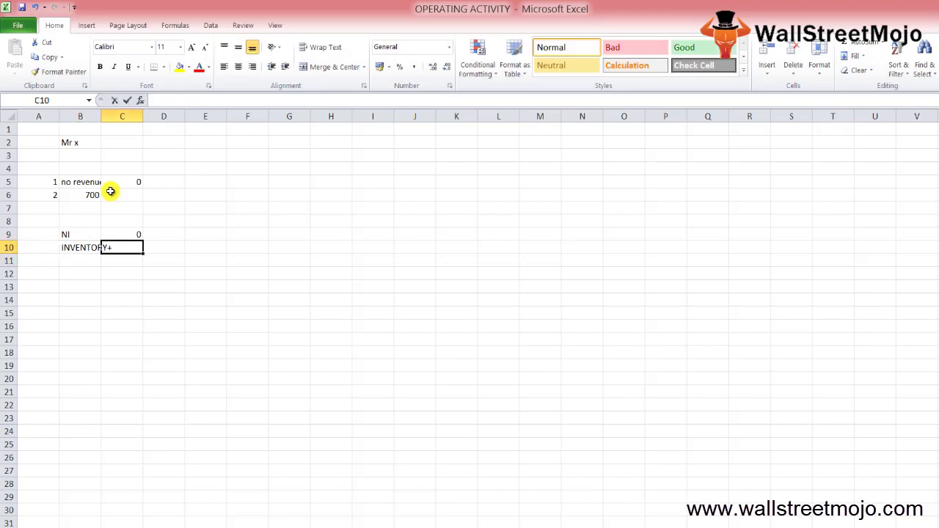
type("000")
key("Return")
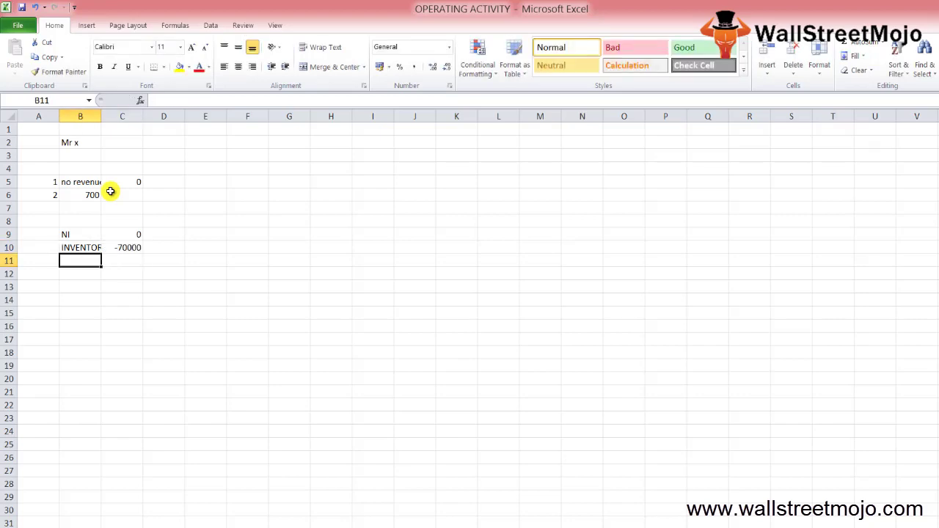
Set the INVENTORY+ amount in C10 to -700.
key("Up")
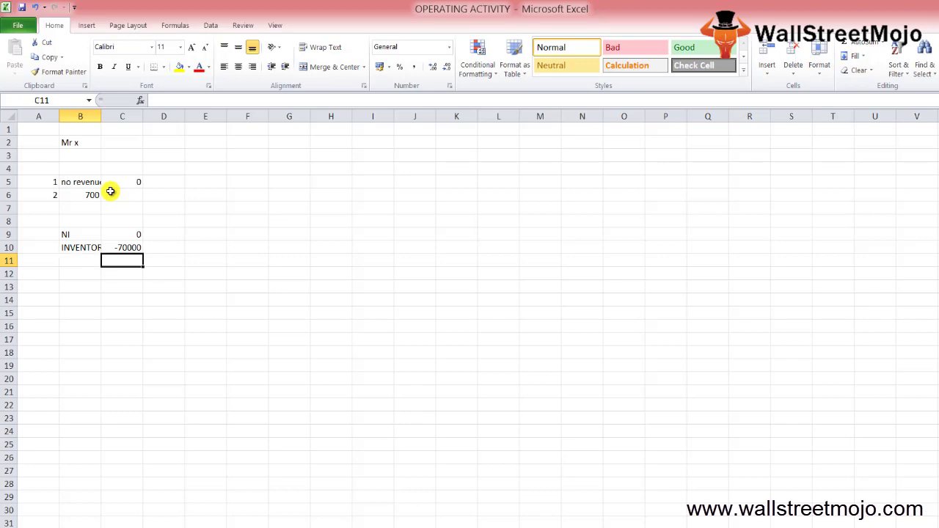
key("Right")
key("Delete")
type("-700")
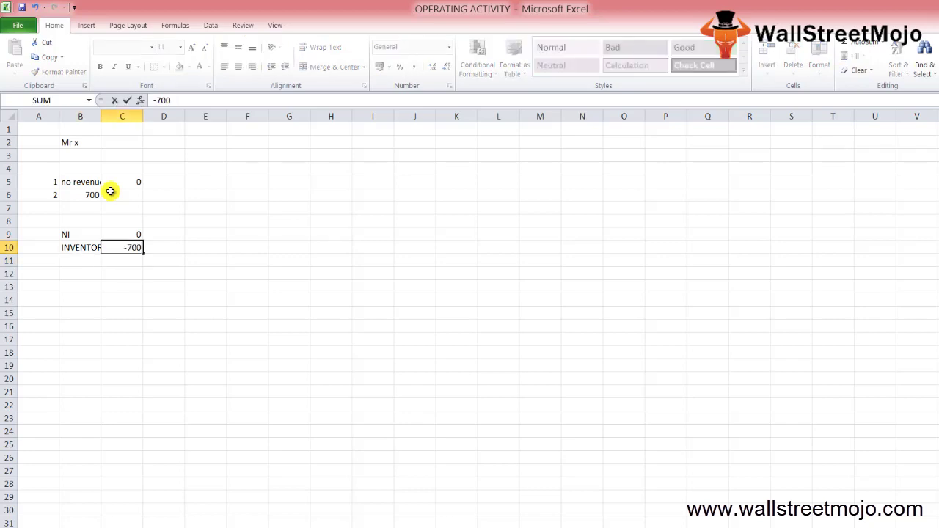
key("Return")
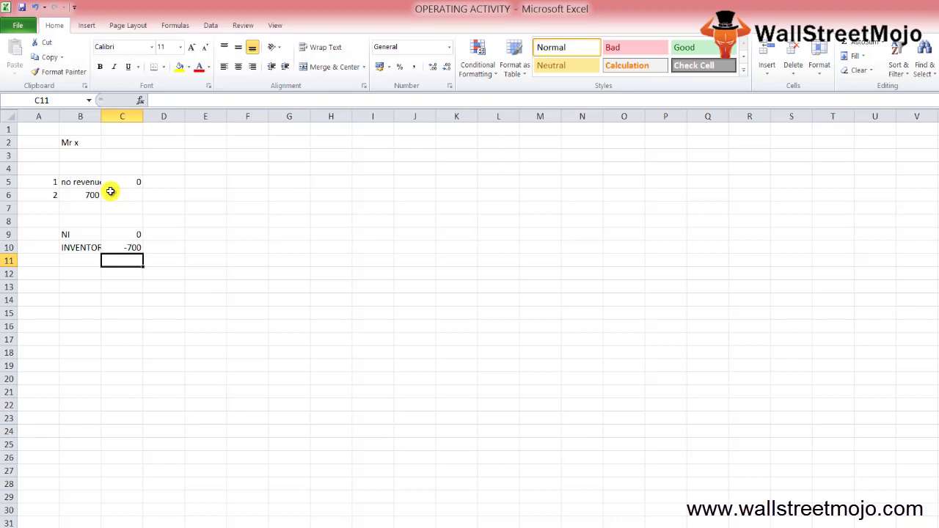
Enter -700 in C11 as the resulting cash flow below the NI and INVENTORY+ amounts.
key("Left")
key("Right")
type("-7000")
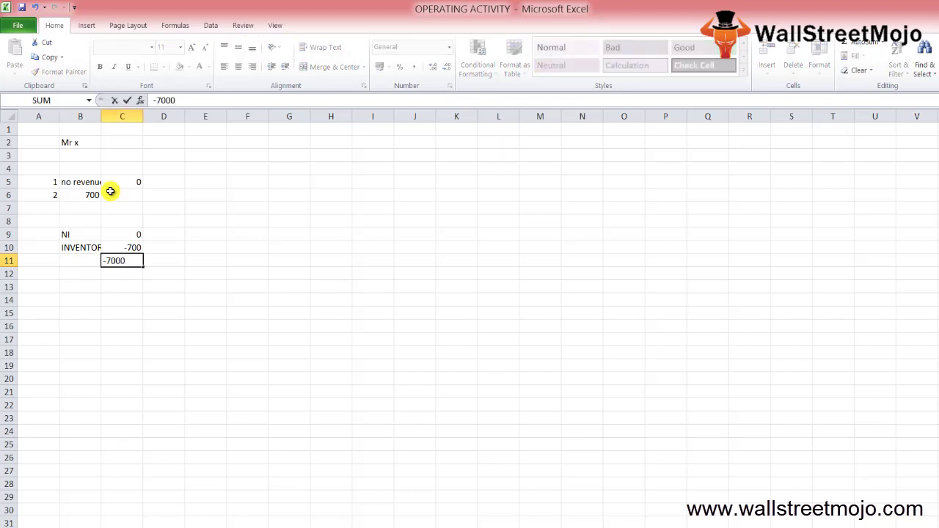
key("BackSpace")
key("Return")
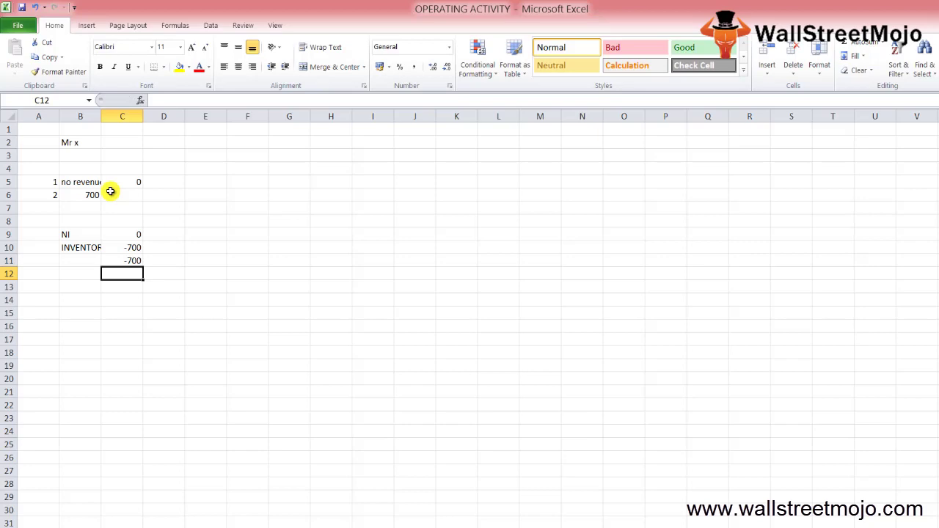
Number the next example with 2 in cell A13.
key("Down")
key("Left")
key("Left")
type("2")
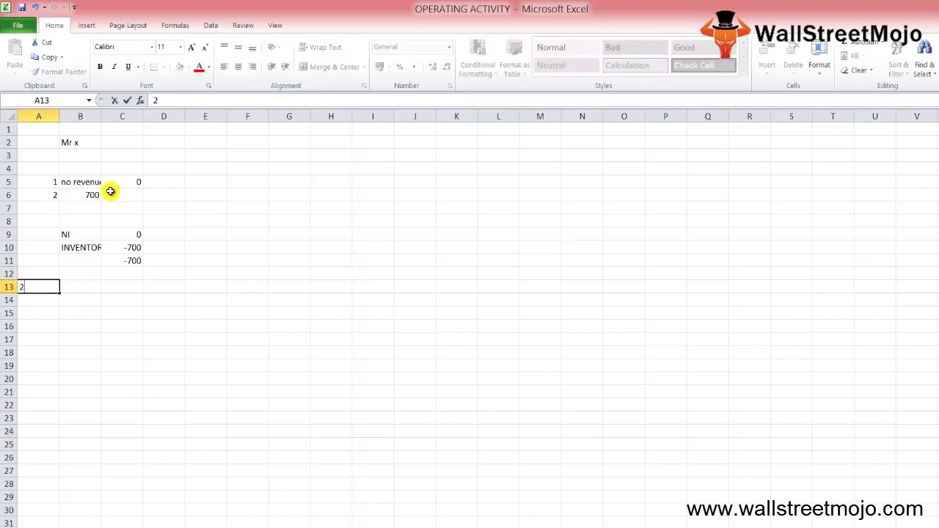
key("Up")
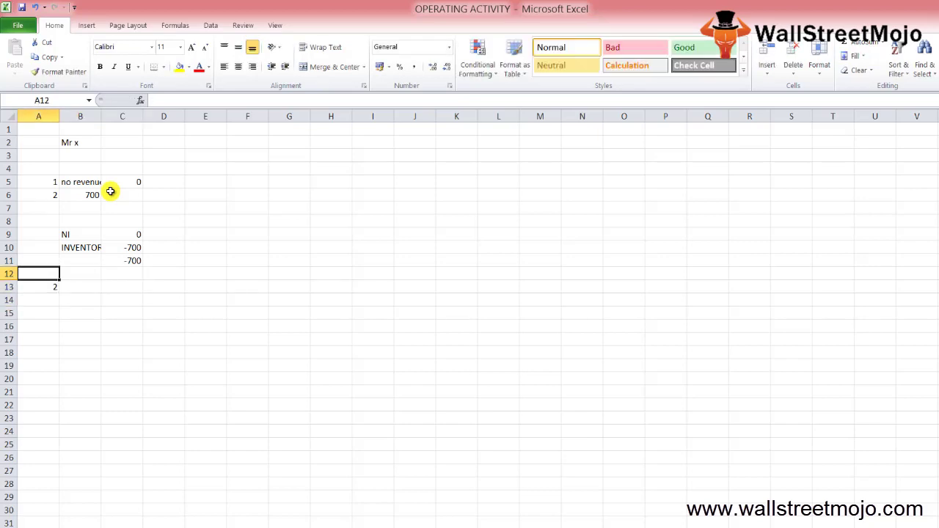
Enter 10 in B13 and 80 in C13 beside the number 2.
key("Right")
key("Down")
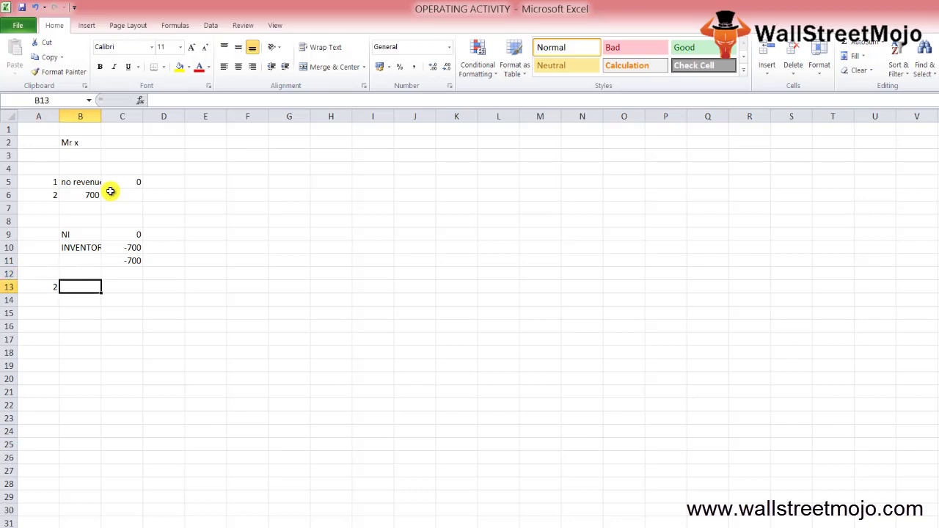
type("10")
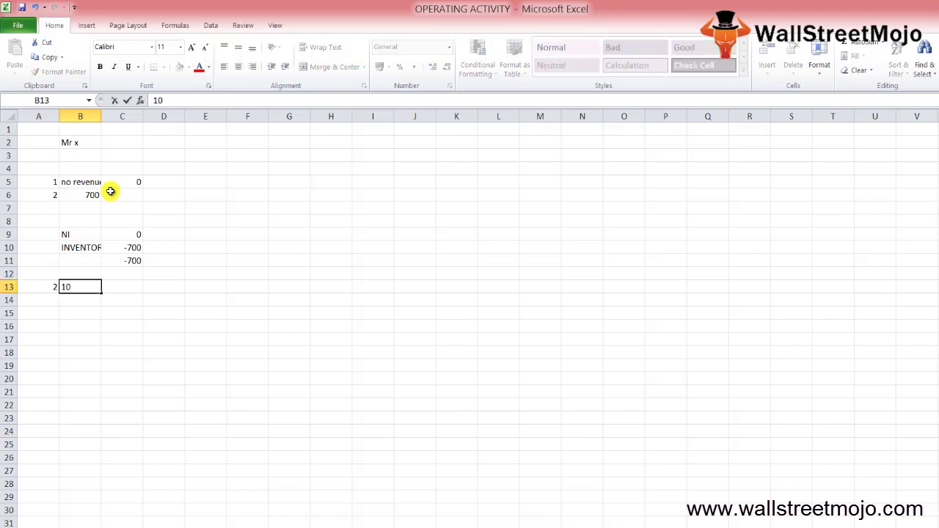
key("Tab")
type("80")
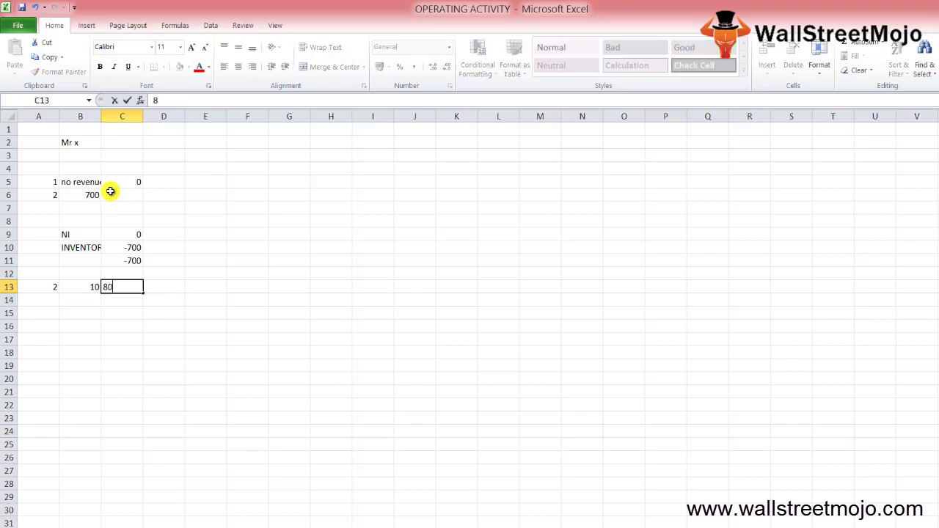
key("Return")
key("Up")
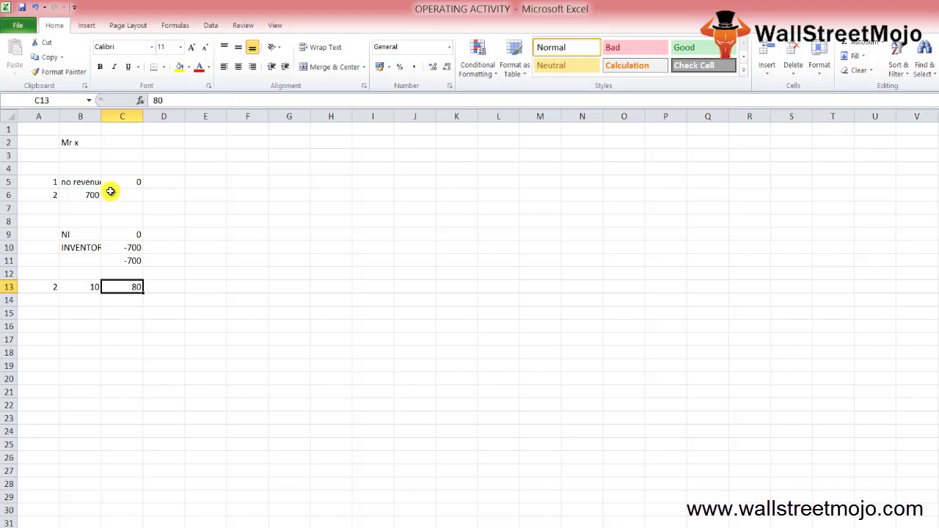
Complete row 13 by entering 800 in D13.
key("Right")
type("800")
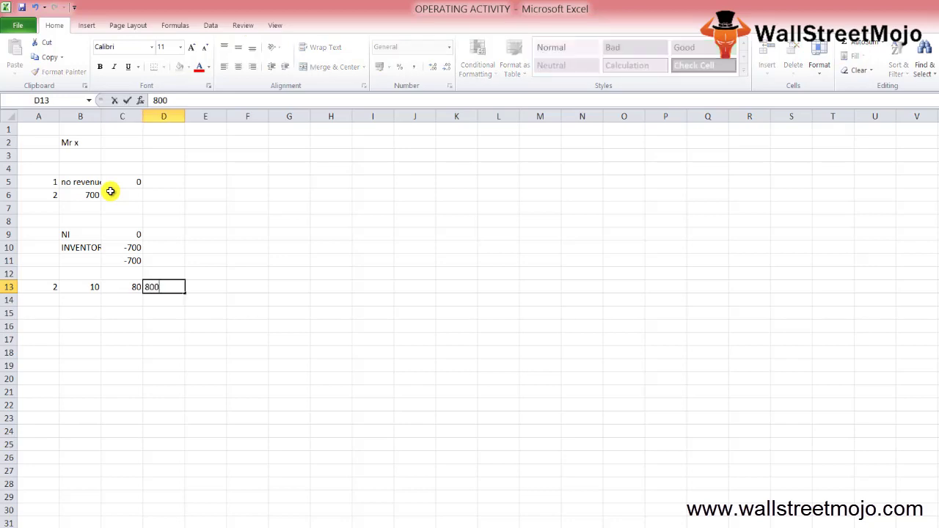
key("Return")
key("Up")
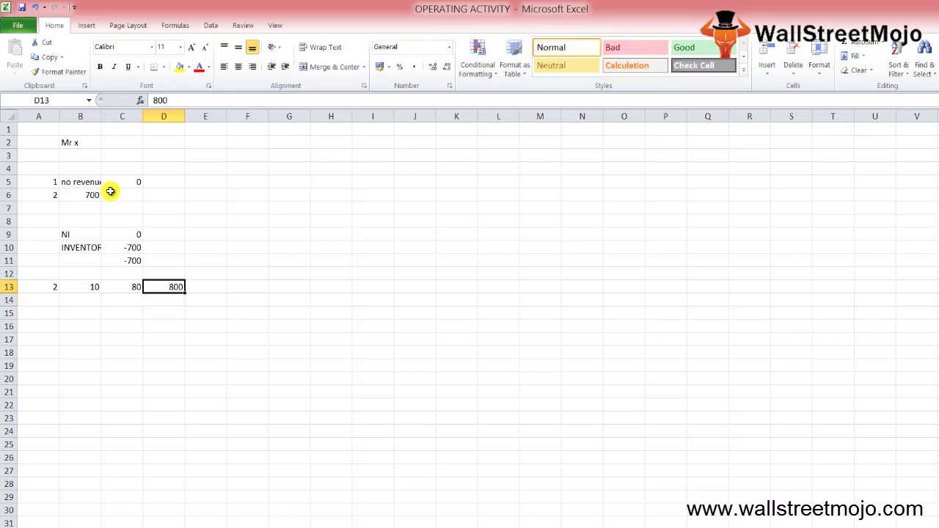
key("Return")
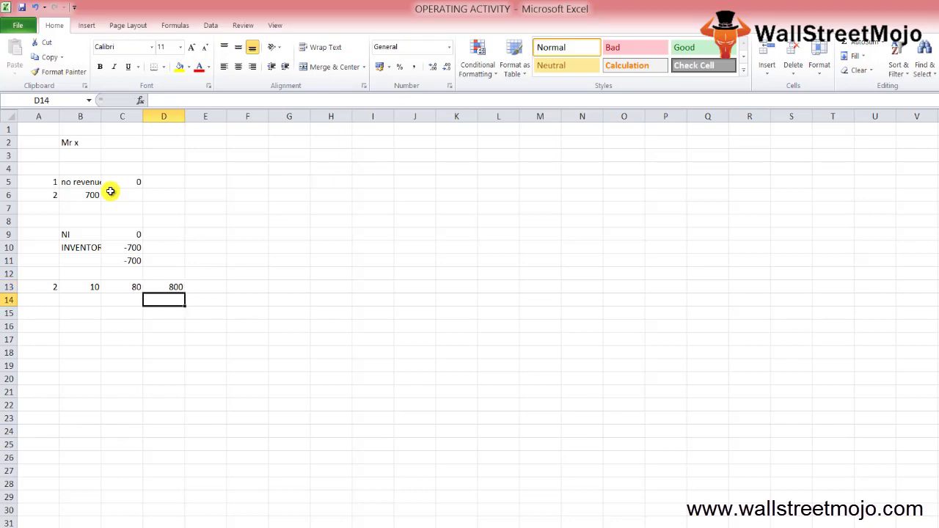
Enter 500 in F13, on the same row as the second example's figures.
key("Up")
key("Right")
key("Right")
type("500")
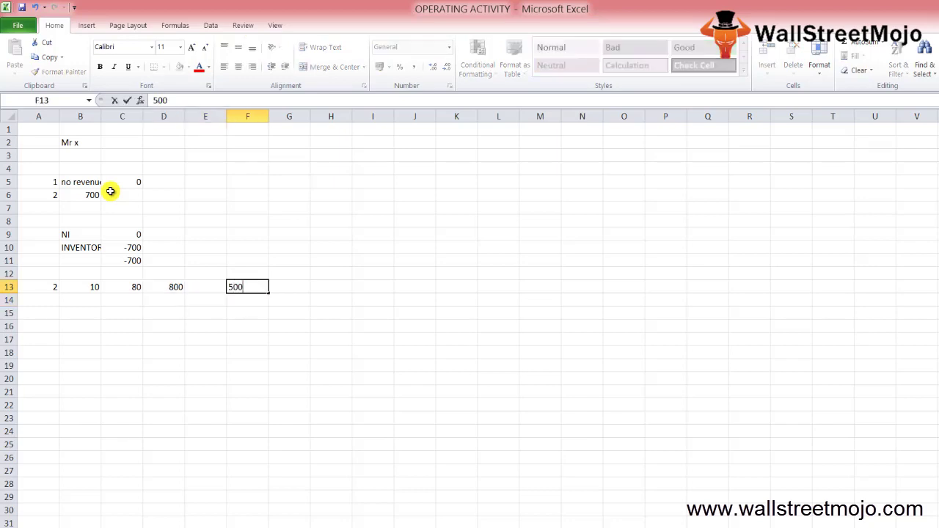
key("Return")
Calculate the second example's profit in C15 with the formula =800-500.
key("Left")
key("Left")
key("Left")
key("Left")
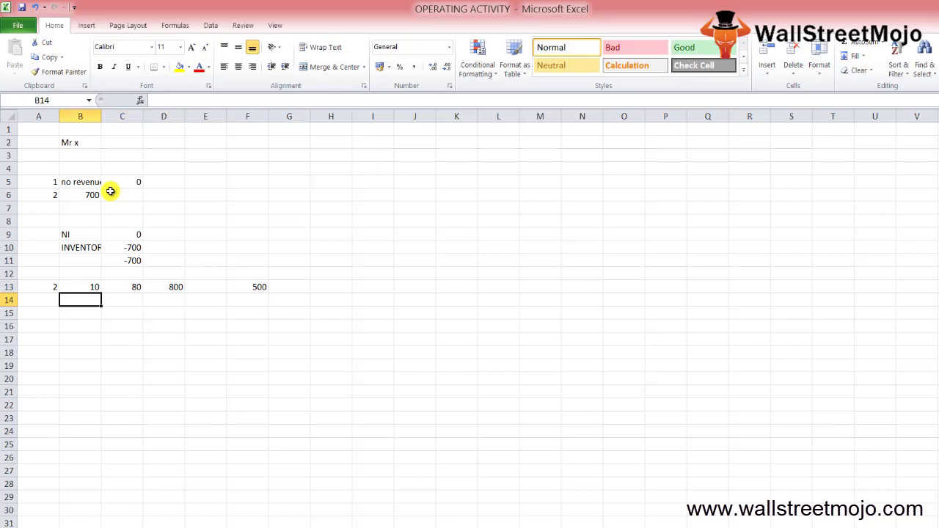
key("Down")
key("Right")
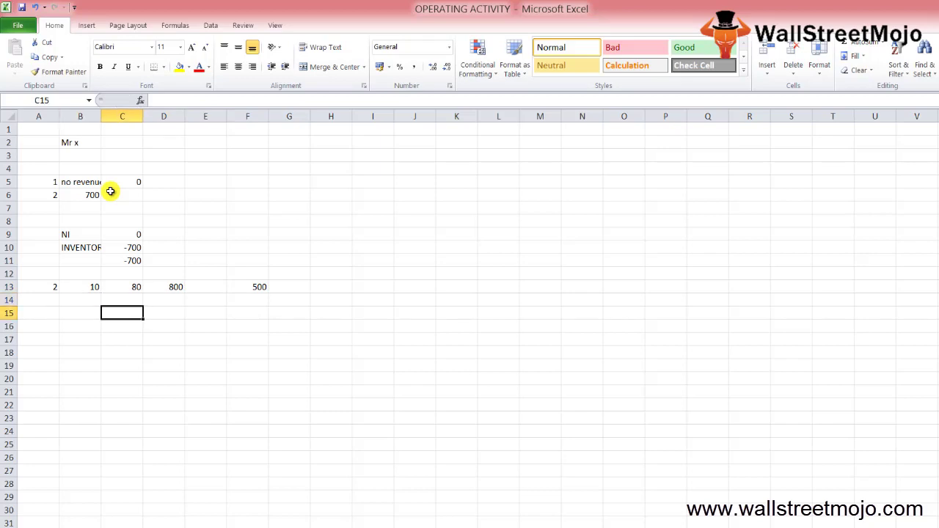
type("=800")
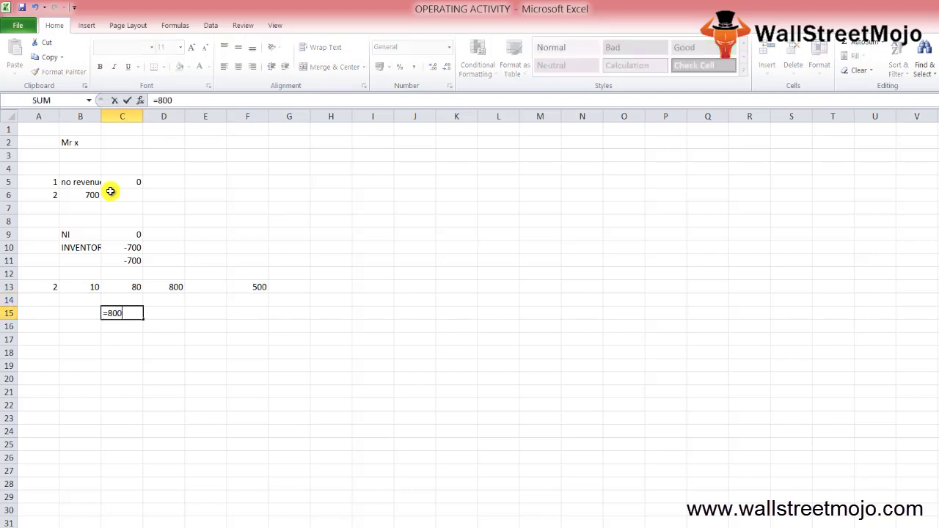
type("-500")
key("Return")
key("Up")
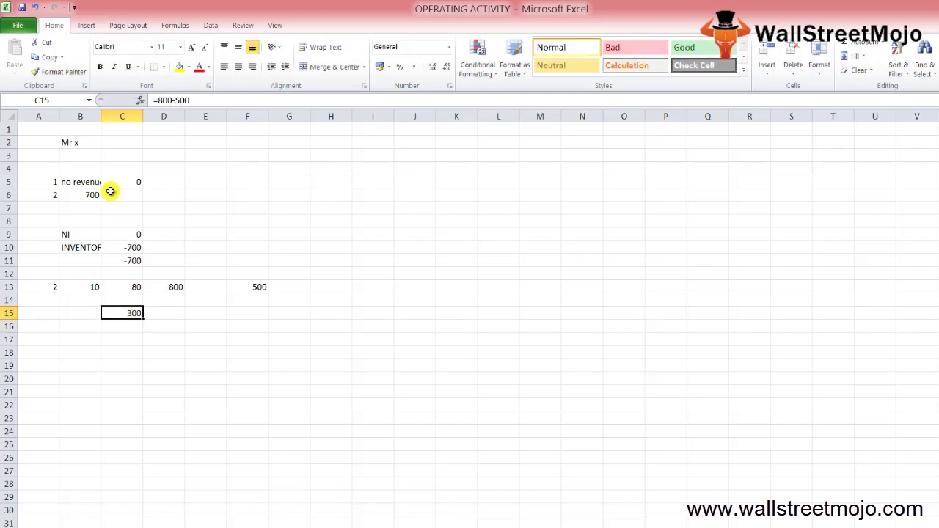
Label C18 NI and enter 300 beside it in D18.
key("Down")
key("Down")
key("Down")
key("Left")
key("Right")
type("N")
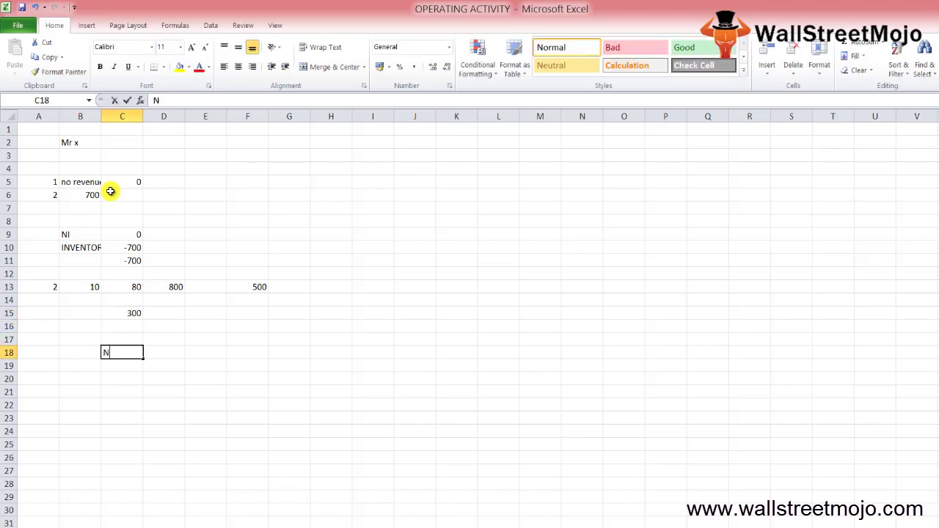
type("I")
key("Return")
key("Up")
key("Right")
type("3")
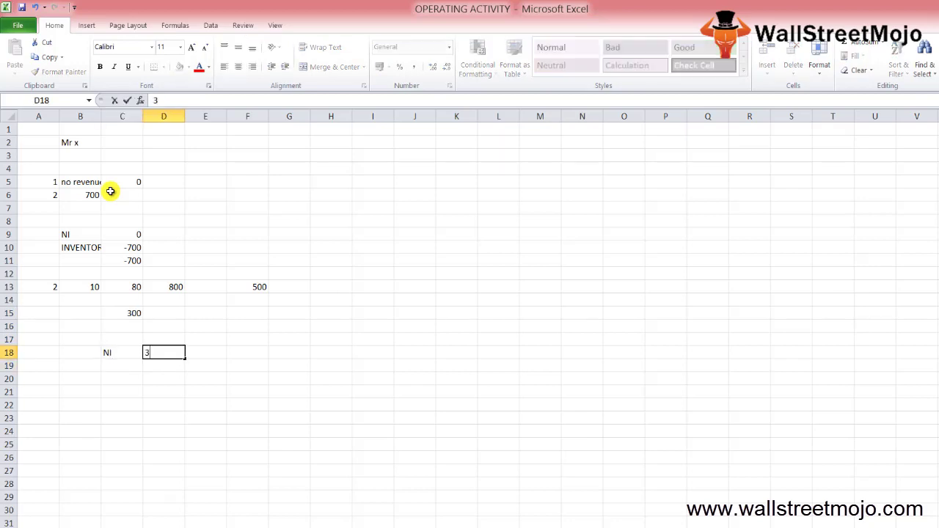
type("00")
key("Return")
Label C19 AR+ and enter -800 beside it in D19.
key("Left")
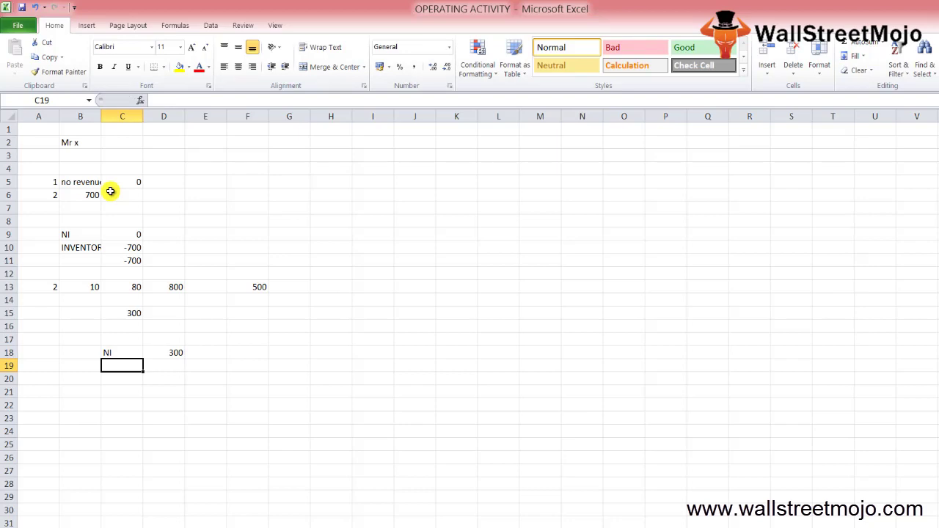
type("AR+")
key("Up")
key("Down")
key("Right")
type("-80")
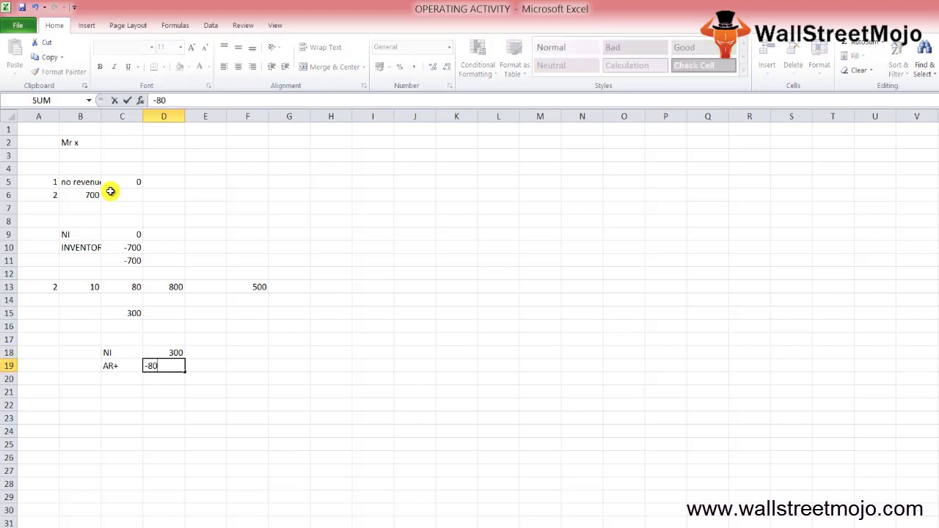
type("0")
key("Return")
Label C20 INV- and enter 500 beside it in D20.
key("Left")
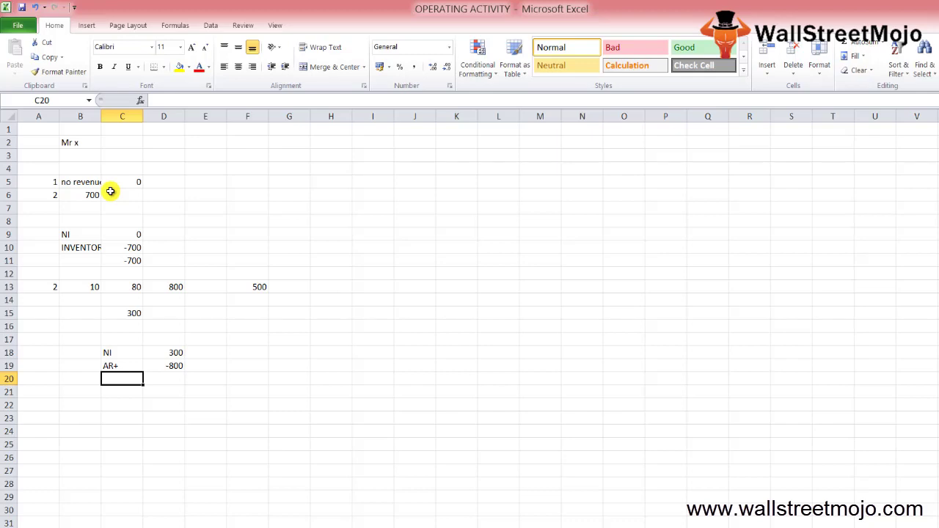
type("INV")
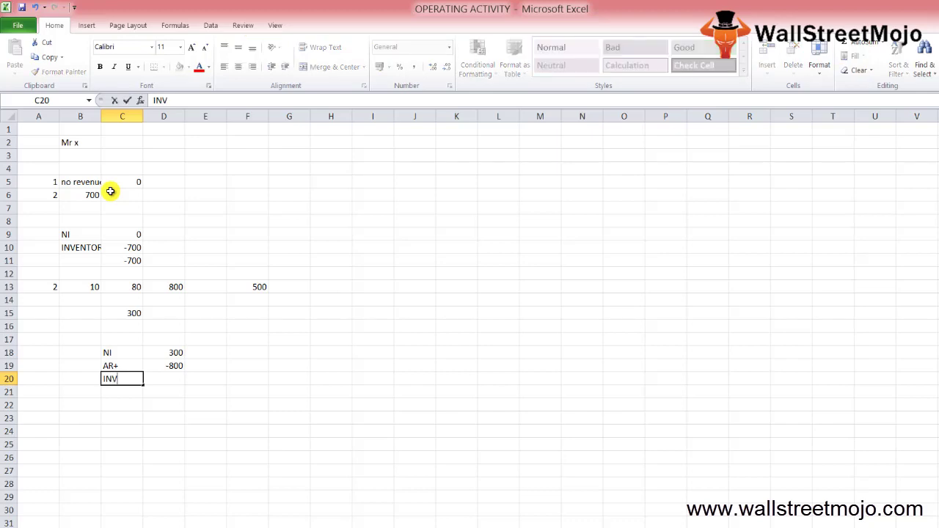
type("-")
key("Return")
key("Up")
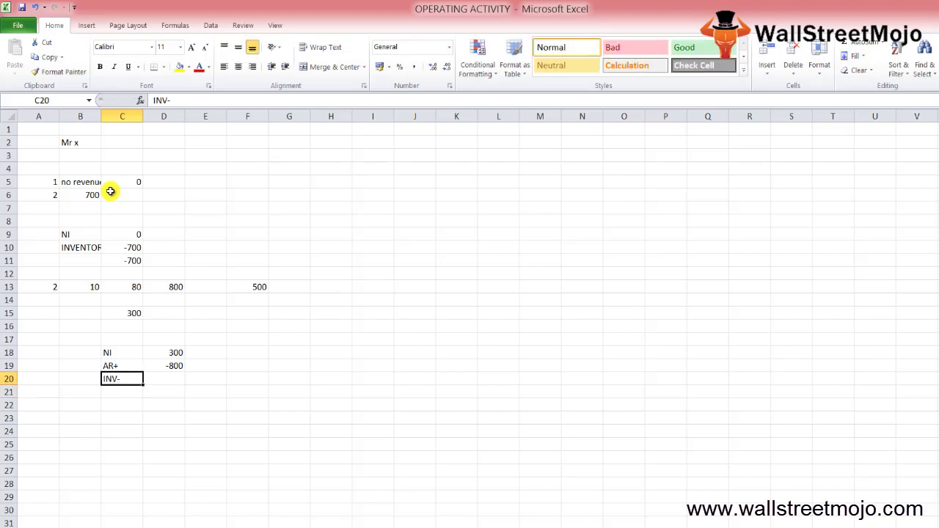
key("Right")
type("500")
key("Return")
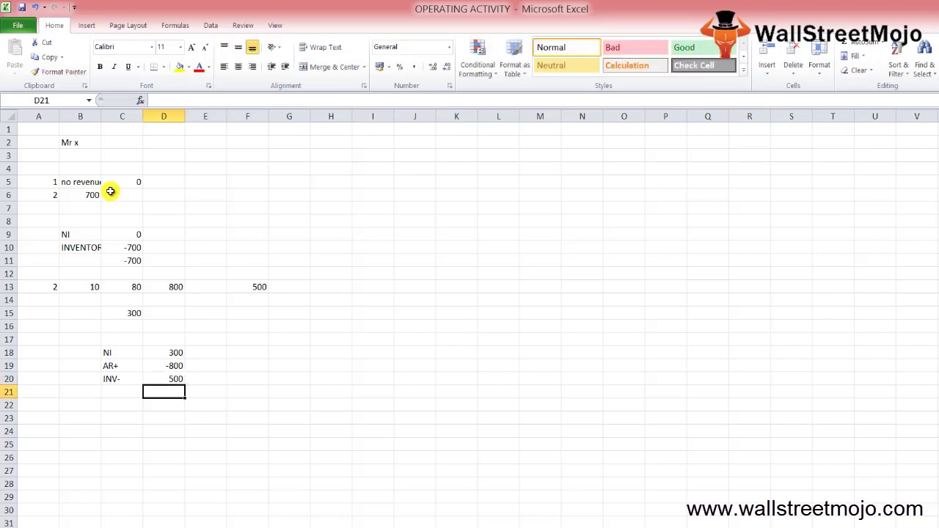
Select D18:D20 to check the combined total of the NI, AR+ and INV- amounts.
key("Up")
key("Up")
key("Up")
key("shift+Down")
key("shift+Down")
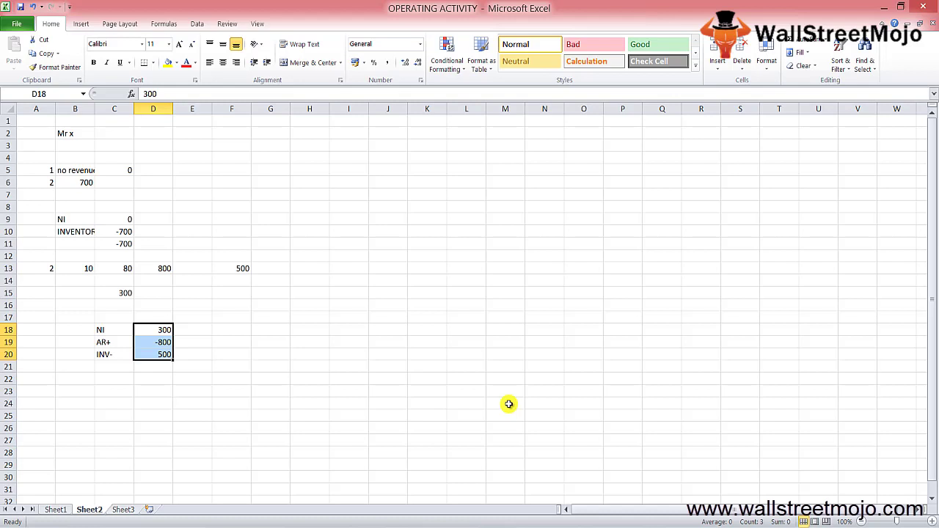
key("Down")
key("Down")
key("Down")
key("Down")
key("Down")
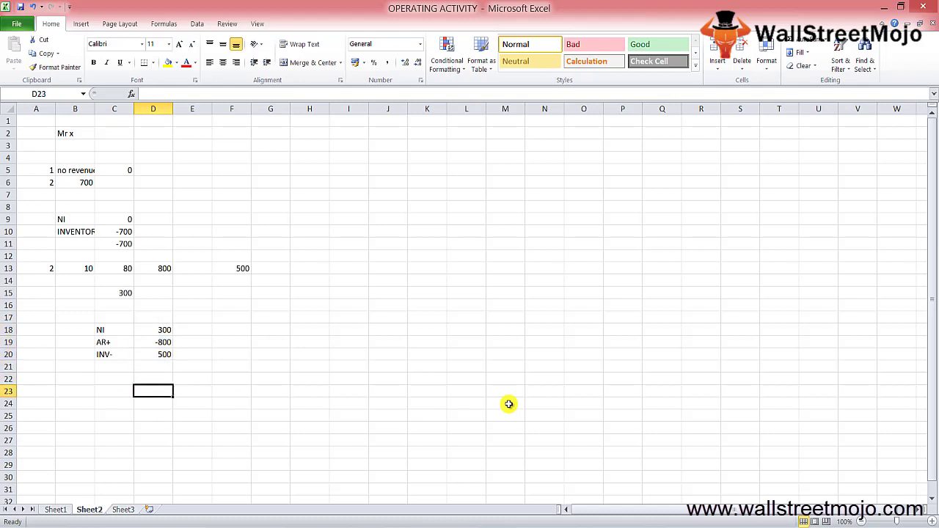
Start an alternative set of amounts with 300 in E18 and -800 in E19.
key("Up")
key("Up")
key("Up")
key("Up")
key("Right")
key("Up")
type("3")
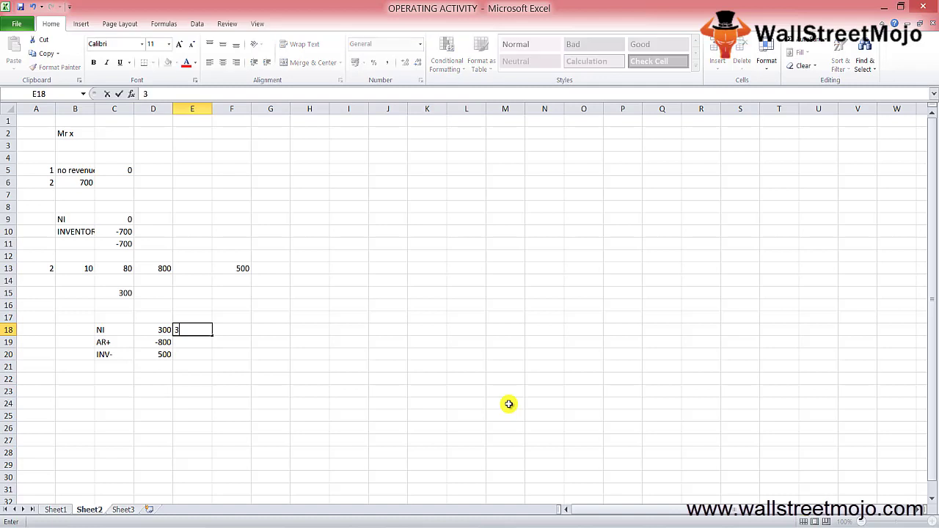
type("00")
key("Return")
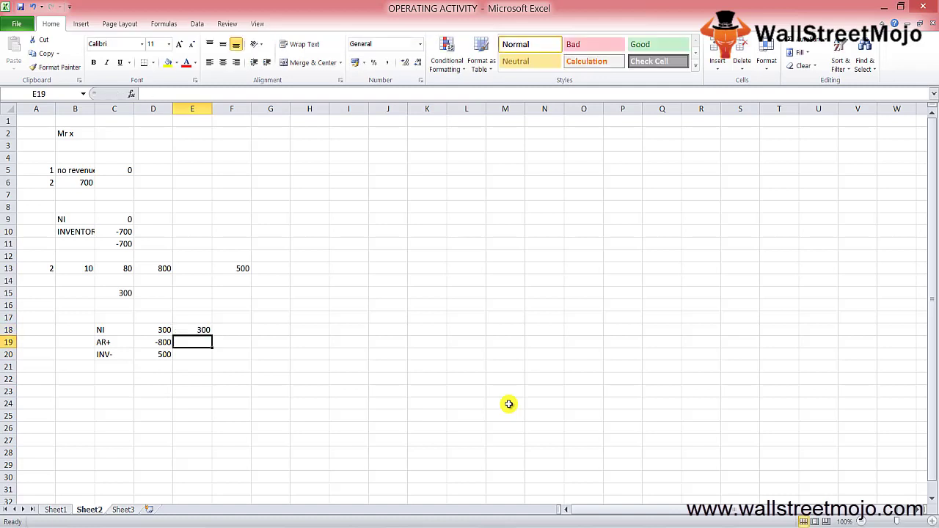
type("-800")
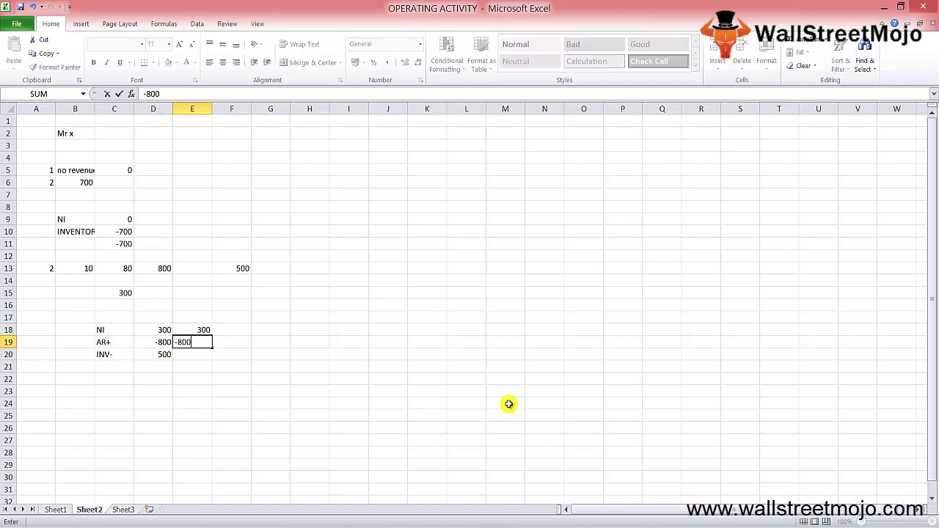
key("Return")
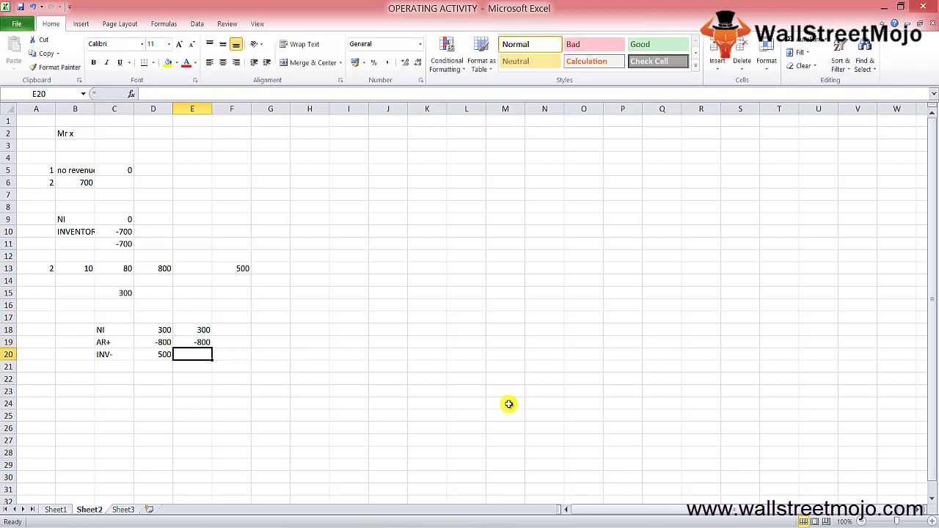
Change the inventory label in C20 to INV+.
key("Left")
key("Left")
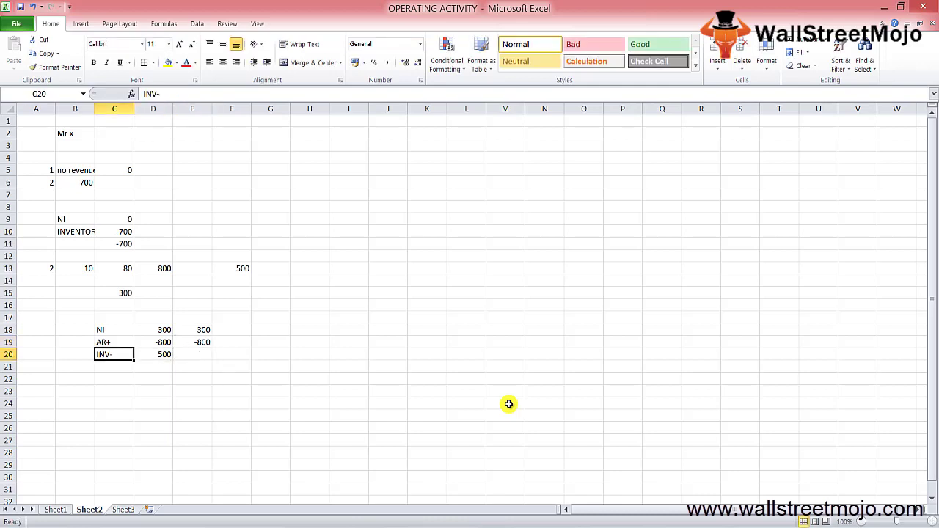
key("F2")
key("BackSpace")
type("+")
key("Return")
key("Up")
Enter -200 in E20 as the inventory adjustment of the alternative set.
key("Right")
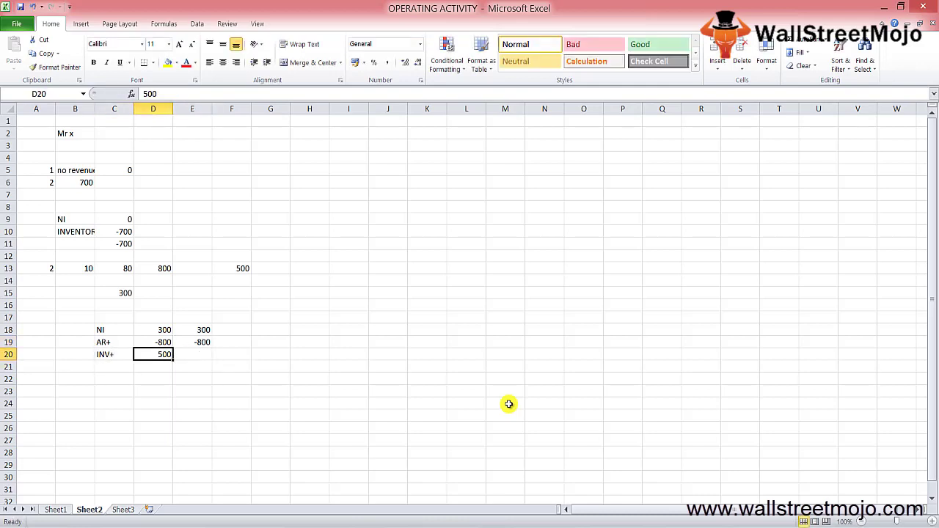
key("Right")
type("-")
type("2")
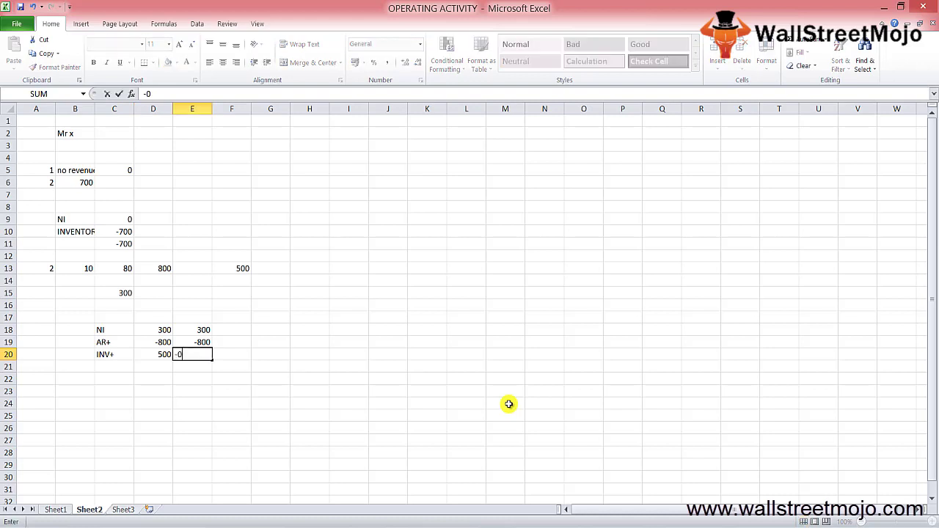
key("BackSpace")
type("200")
key("Return")
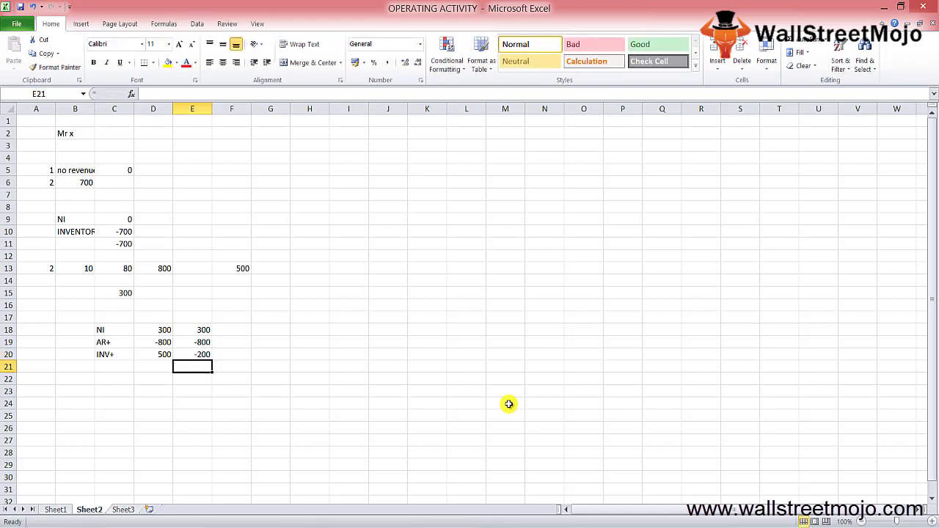
Select E18:E20 to check the combined total of the alternative amounts.
key("Up")
key("Up")
key("Up")
key("shift+Down")
key("shift+Down")
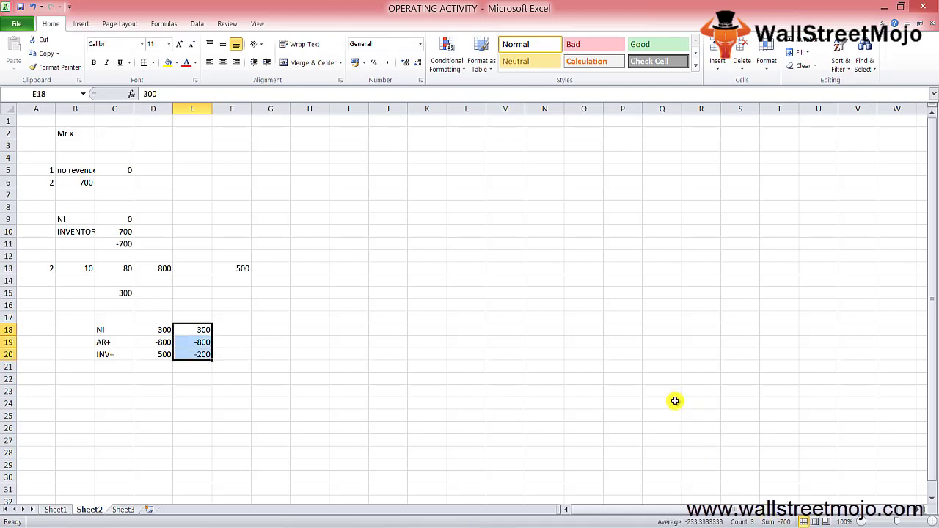
Switch to the blank Sheet3 and select C2 as the starting cell.
key("ctrl+Page_Down")
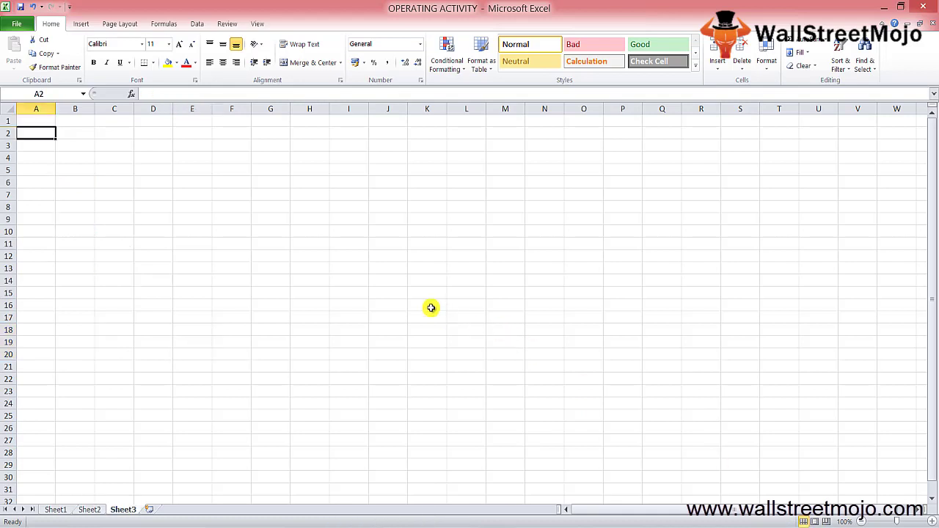
key("Down")
key("Right")
key("Right")
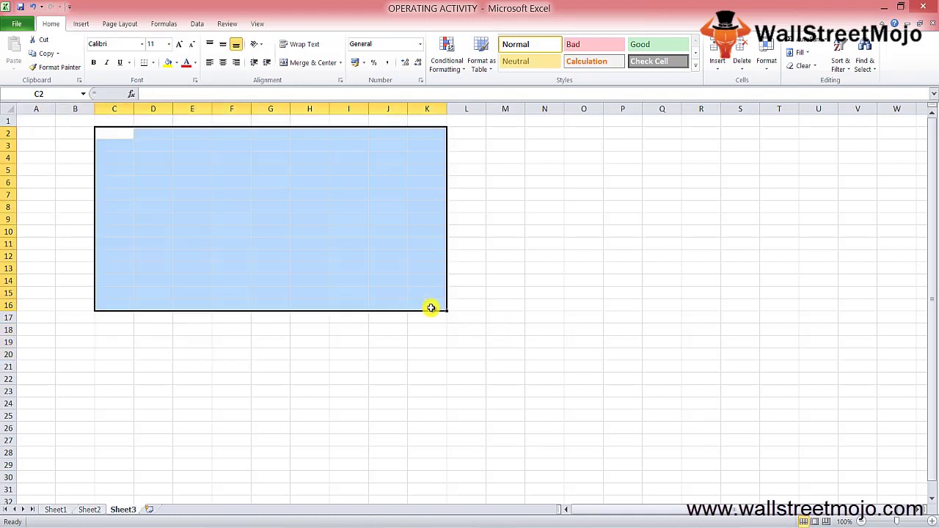
type("d")
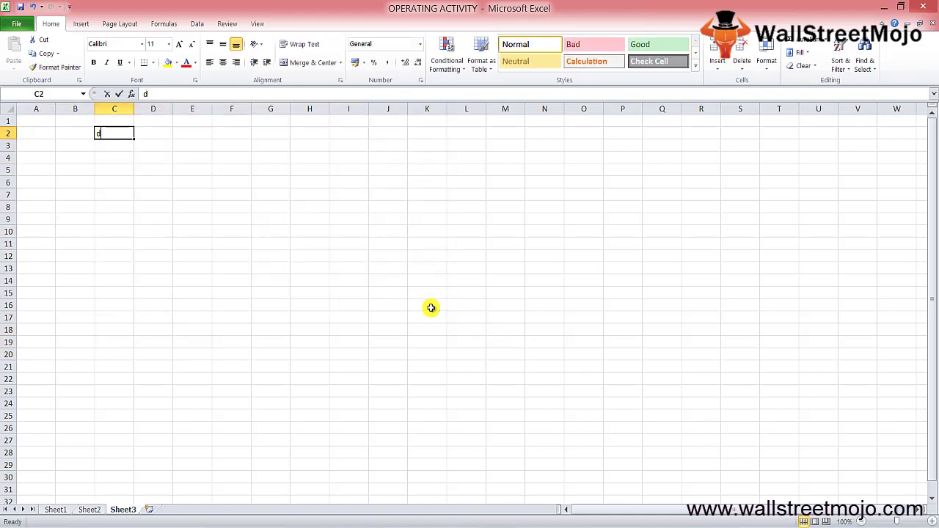
type("el")
key("BackSpace")
key("BackSpace")
key("BackSpace")
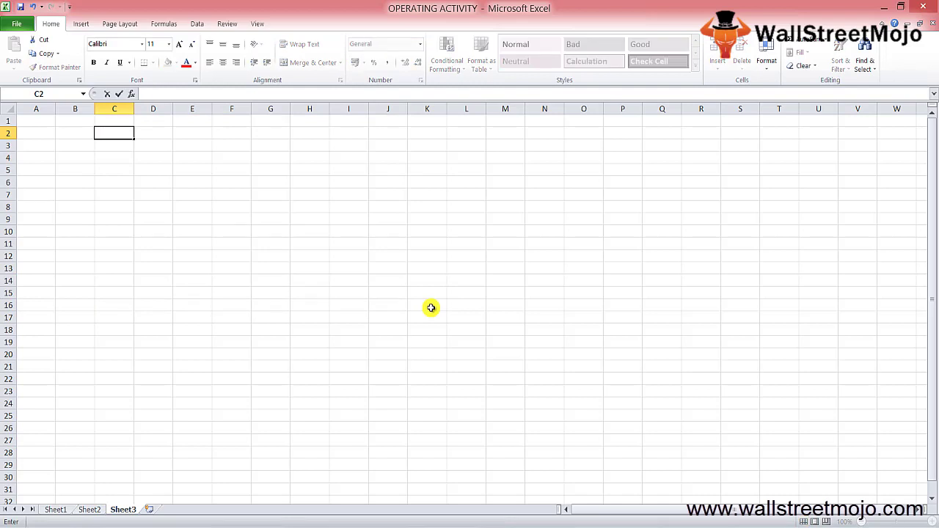
type("d")
key("BackSpace")
Enter the heading DM in C2.
type("DM")
key("Return")
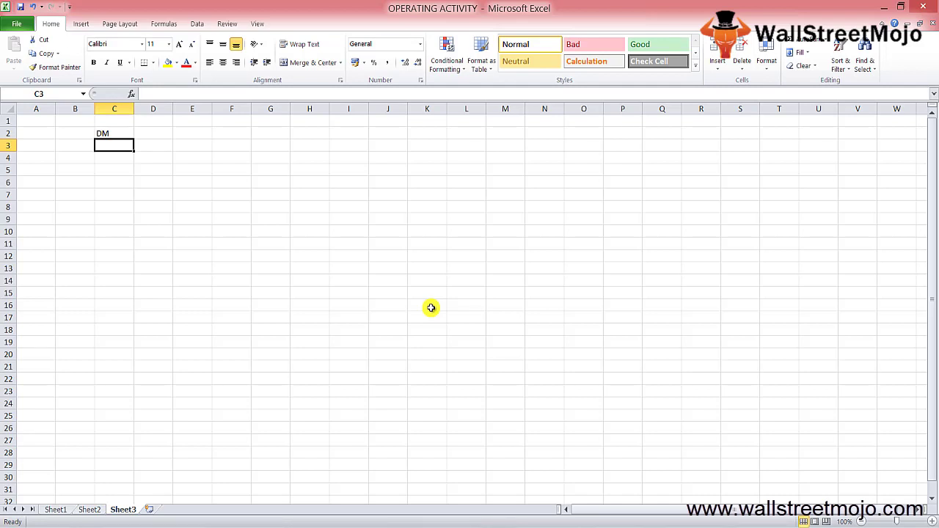
Begin a numbered list under the DM heading with 1 in C6 and CR in D6.
key("Down")
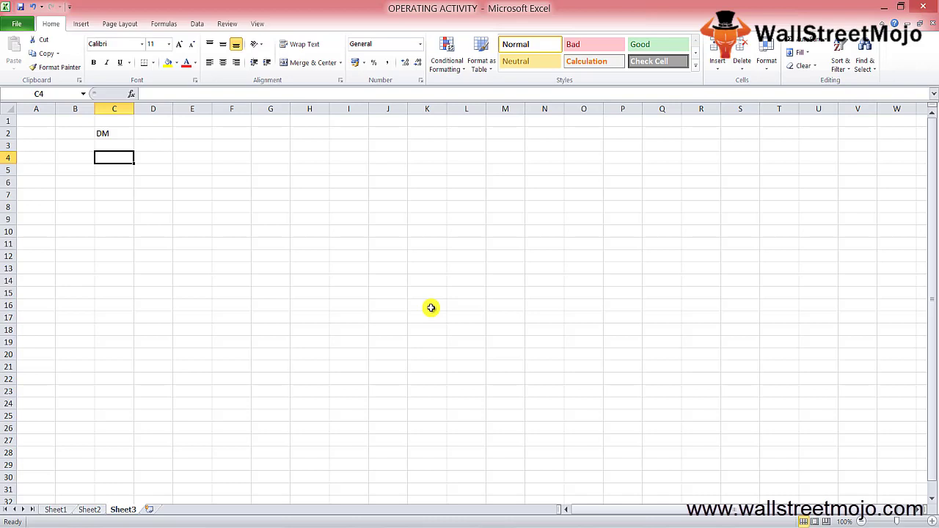
key("Down")
key("Down")
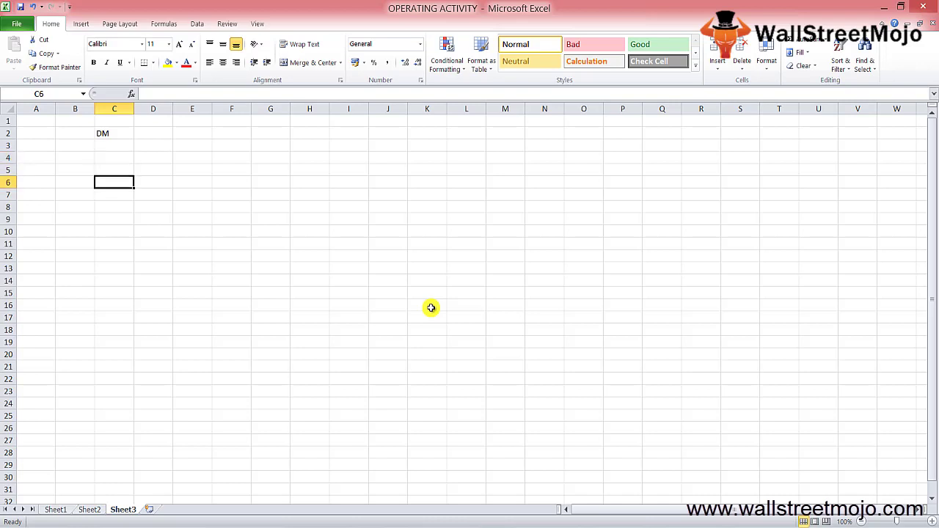
type("1")
key("Tab")
type("C")
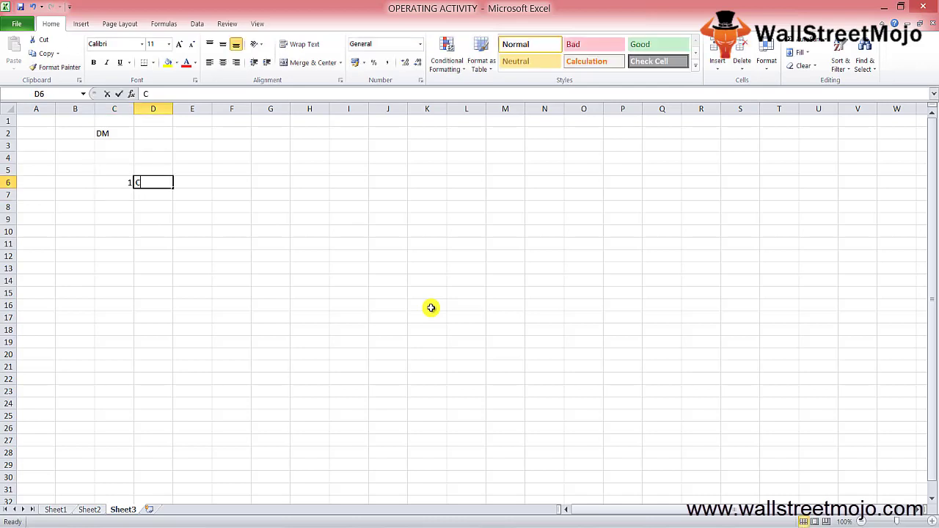
type("R")
key("Return")
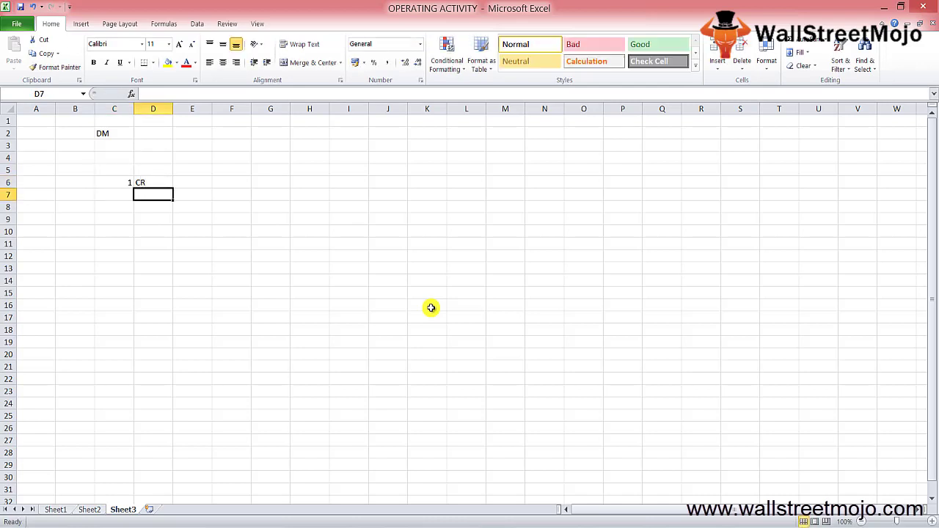
Add the second list item with 2 in C7 and CP in D7.
key("Left")
type("2")
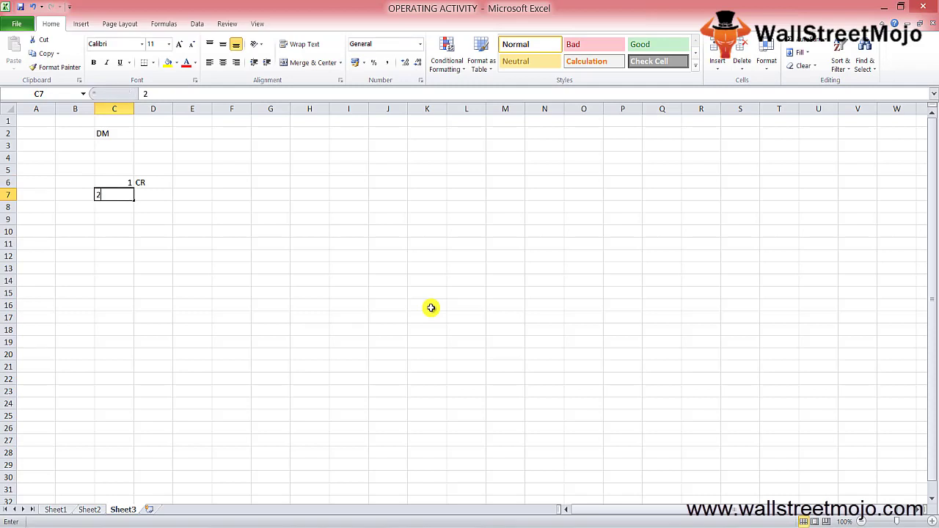
key("Tab")
type("CP")
key("Return")
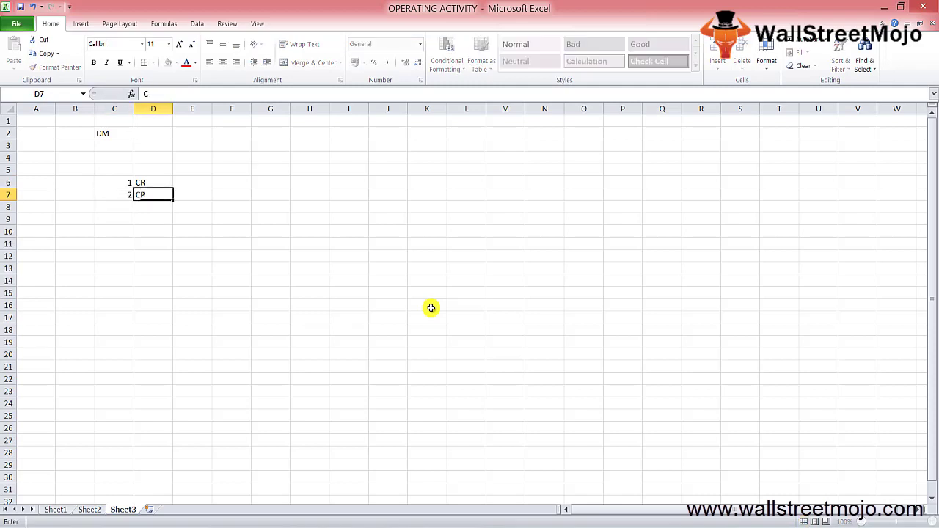
Add the third item to the DM list with 3 in C8 and CE in D8.
key("Down")
key("Left")
key("Up")
key("Up")
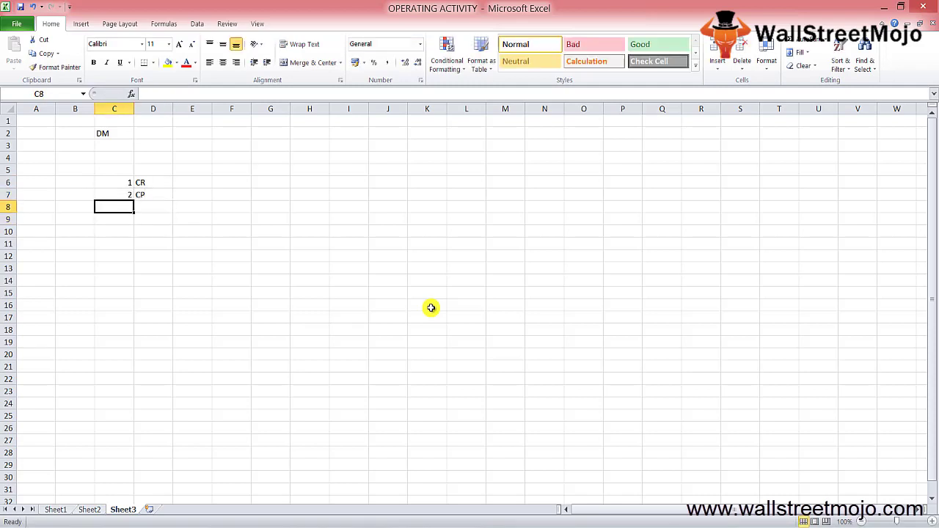
key("Down")
type("3")
key("Tab")
type("CE")
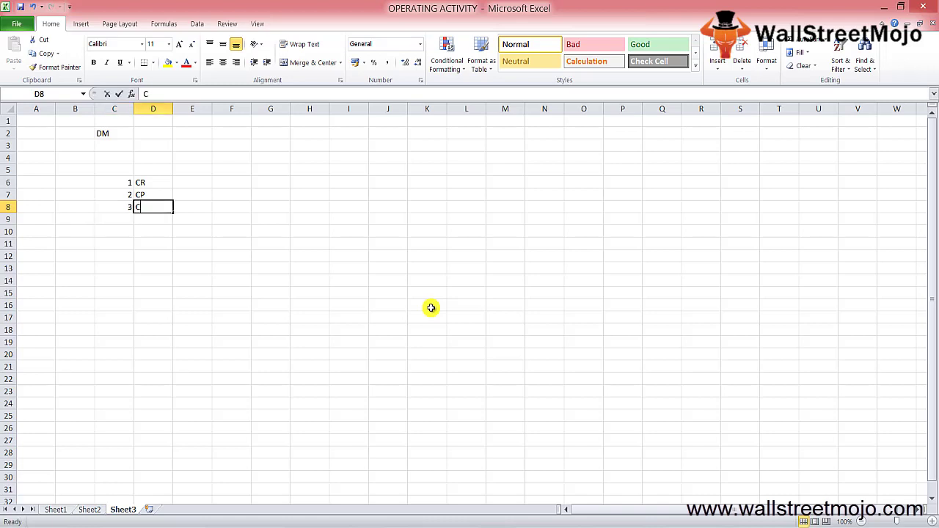
key("Return")
Add the fourth DM list item with 4 in C9 and CI in D9.
key("Up")
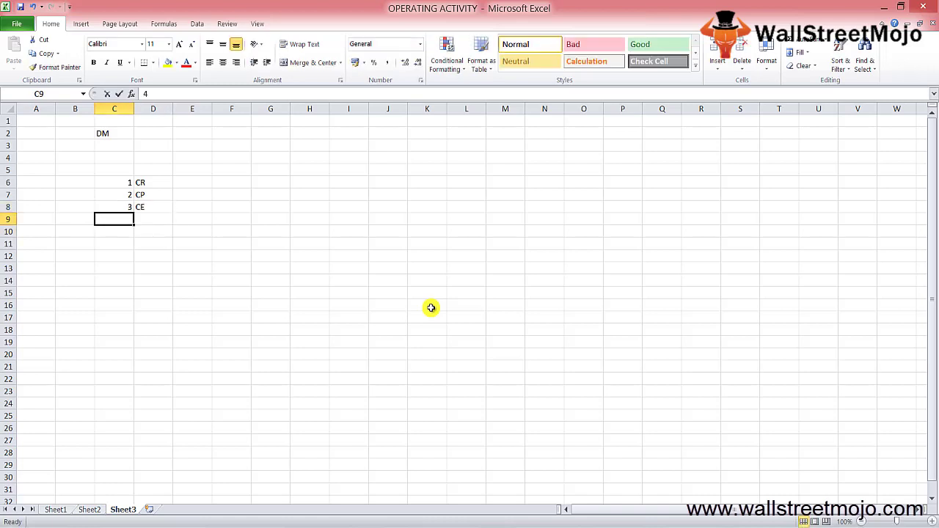
type("4")
key("Tab")
type("CI")
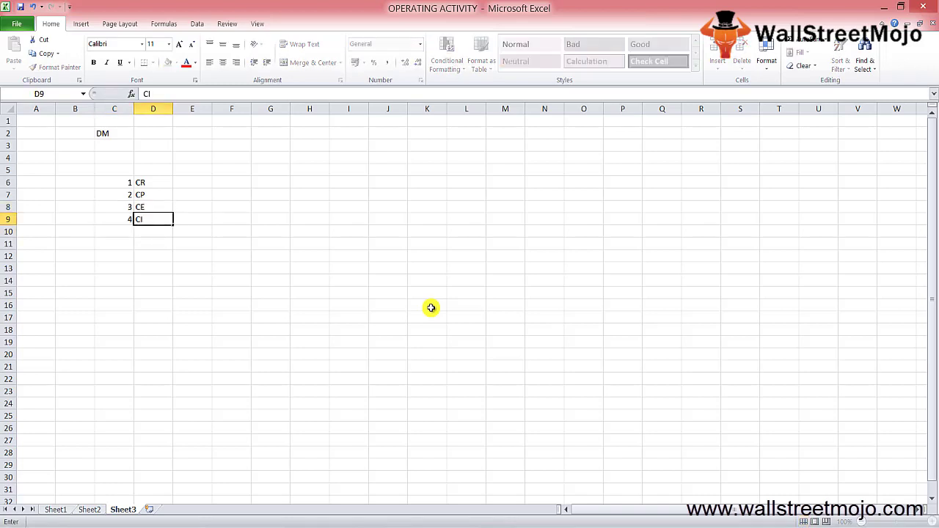
key("Return")
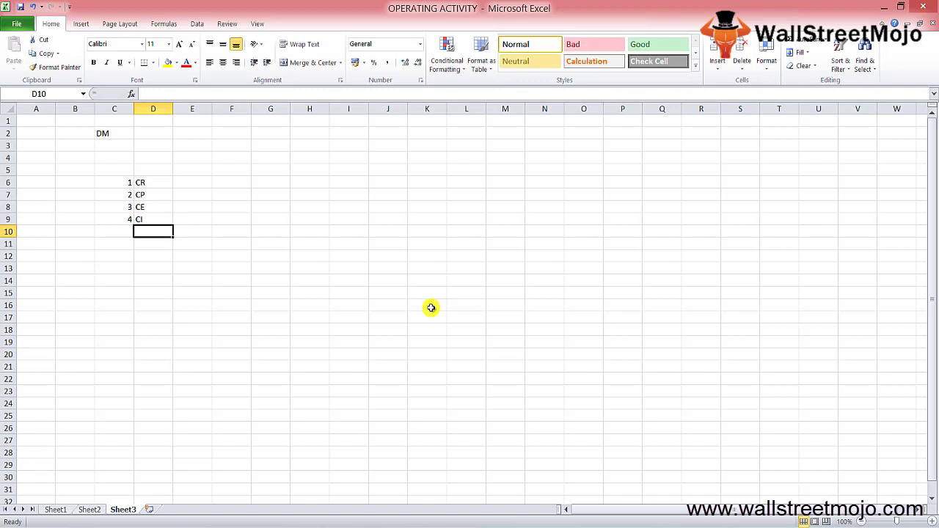
Add the fifth DM list item with 5 in C10 and CT in D10.
key("Left")
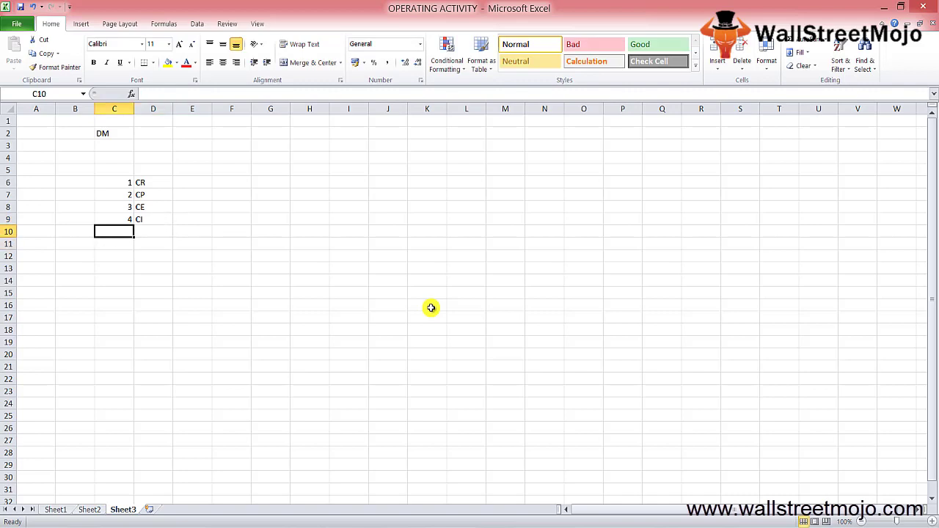
type("5")
key("Tab")
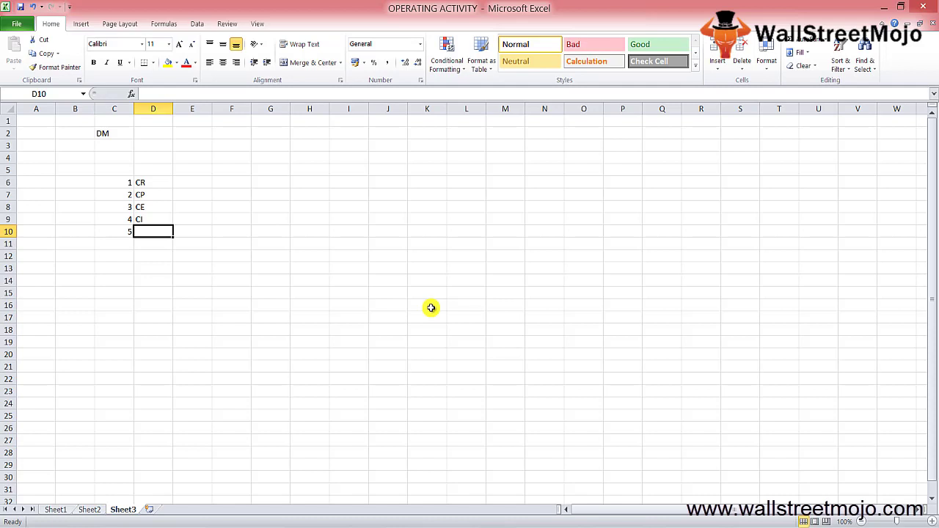
type("CT")
key("Return")
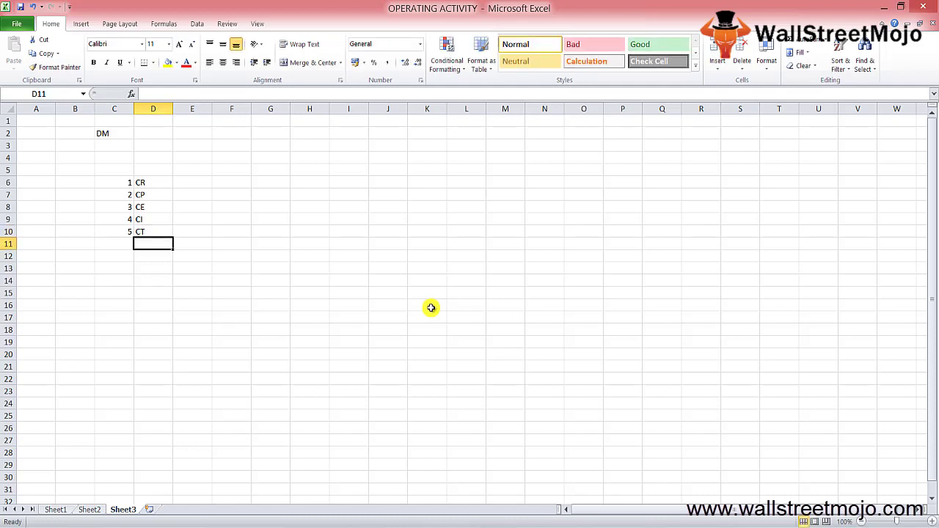
Review the abbreviations in the DM list one by one, from D6 down to D10.
key("Up")
key("Up")
key("Up")
key("Up")
key("Up")
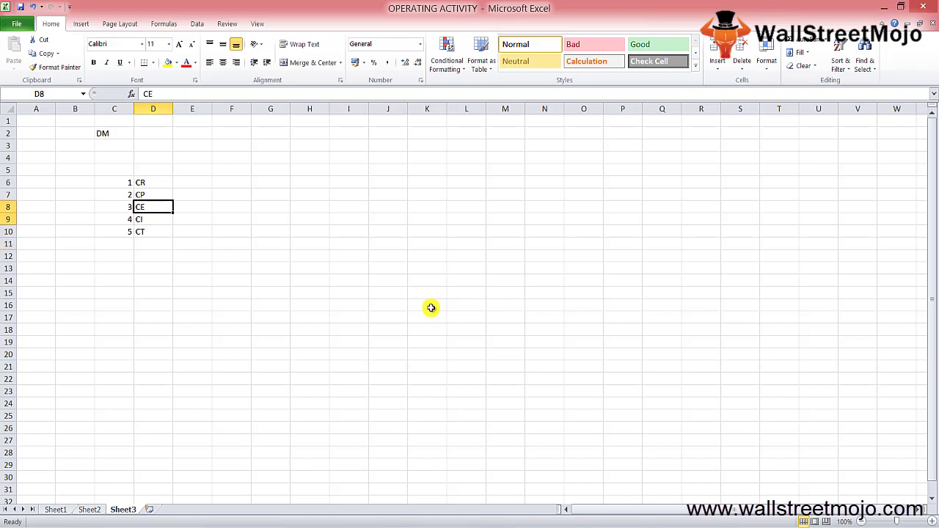
key("Right")
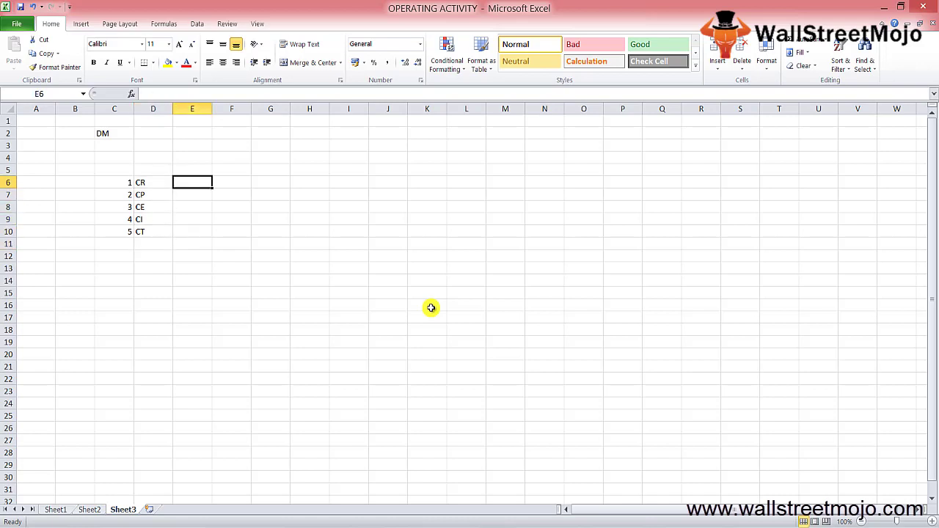
key("Down")
key("Left")
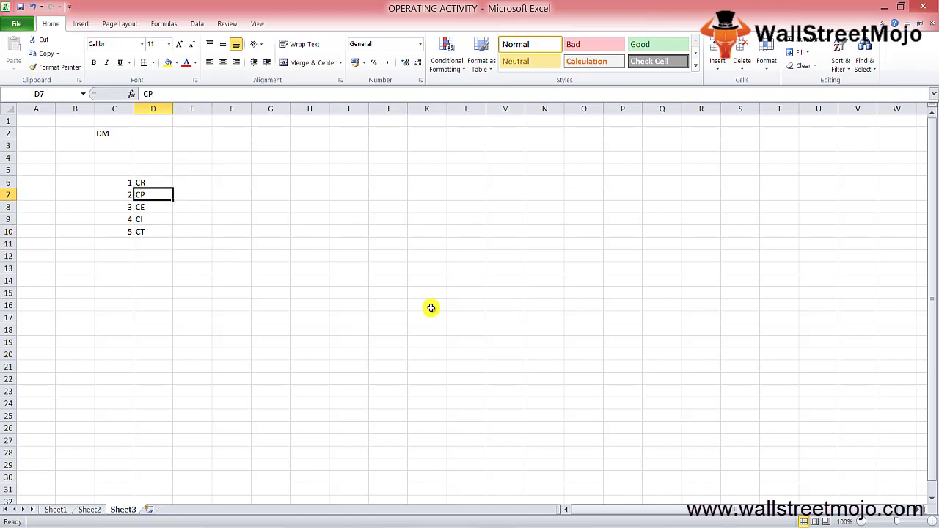
key("F2")
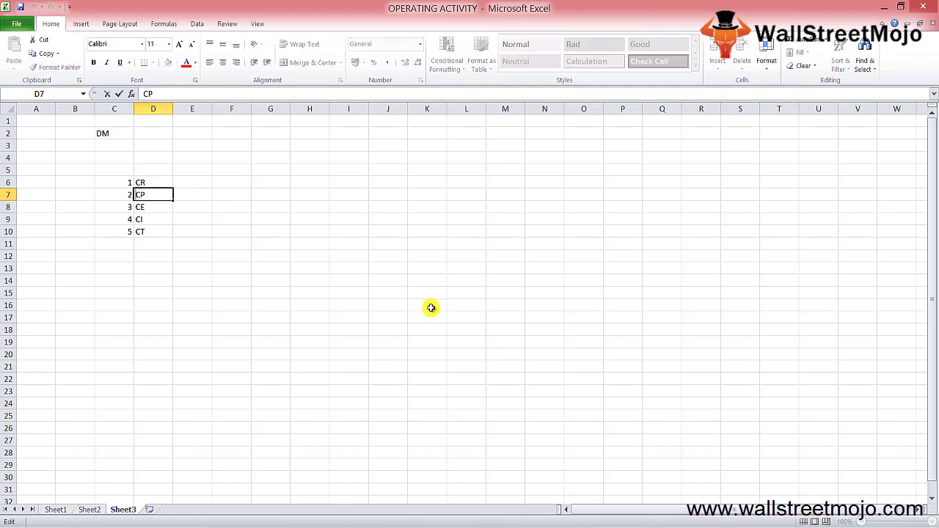
key("Return")
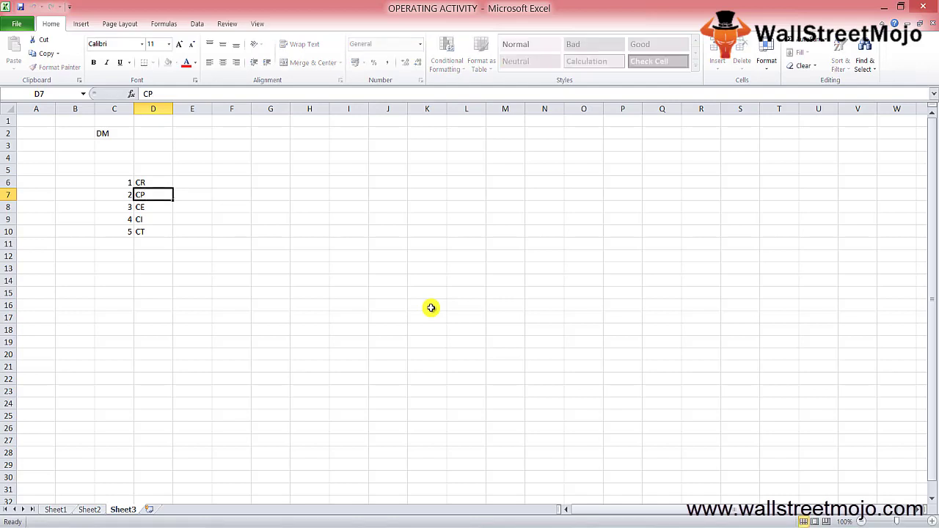
key("Down")
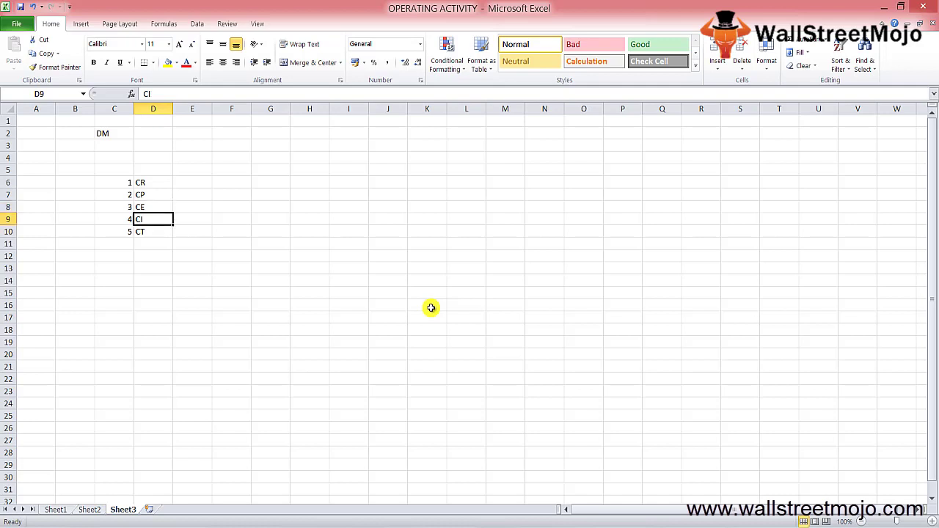
key("Down")
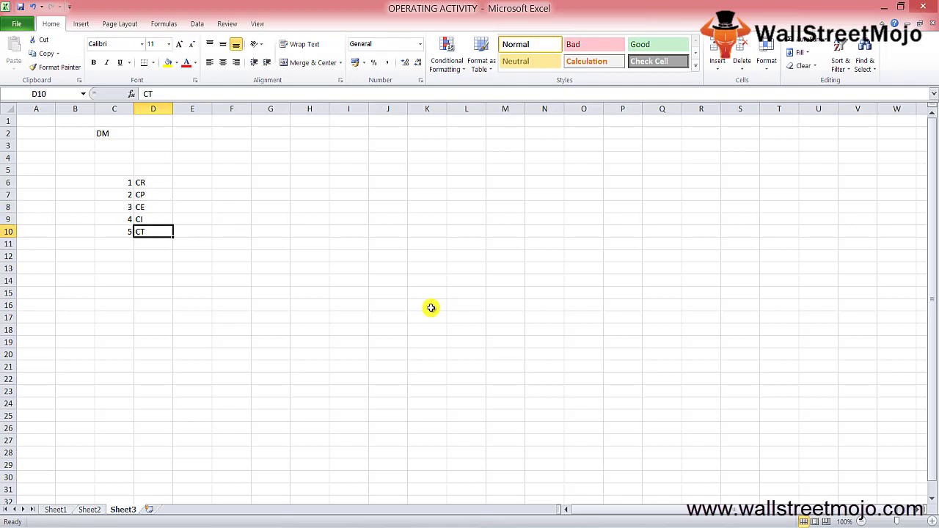
Enter the heading IDM in C13, below the DM list.
key("Down")
key("Down")
key("Left")
key("Down")
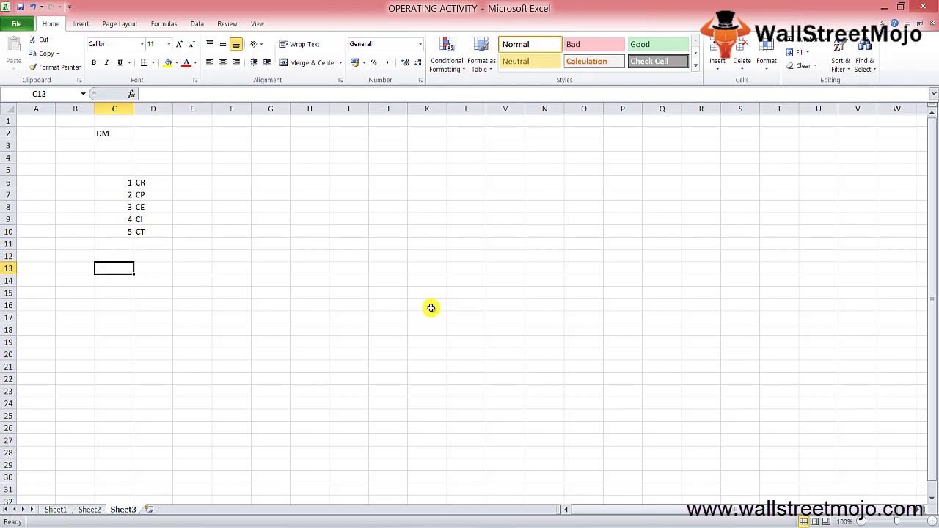
type("IDM")
key("Return")
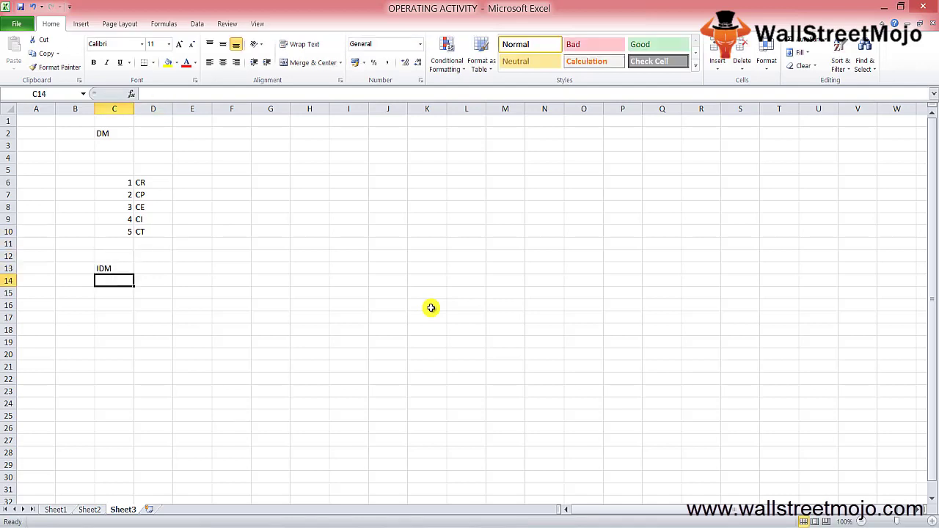
Begin a numbered list under the IDM heading with NI in C14 and 1 in B14.
key("Up")
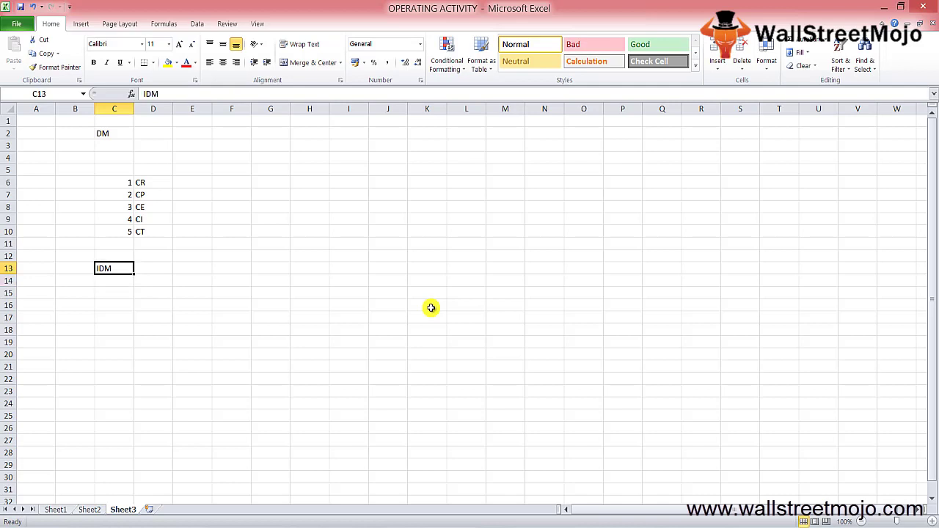
key("Down")
type("NI")
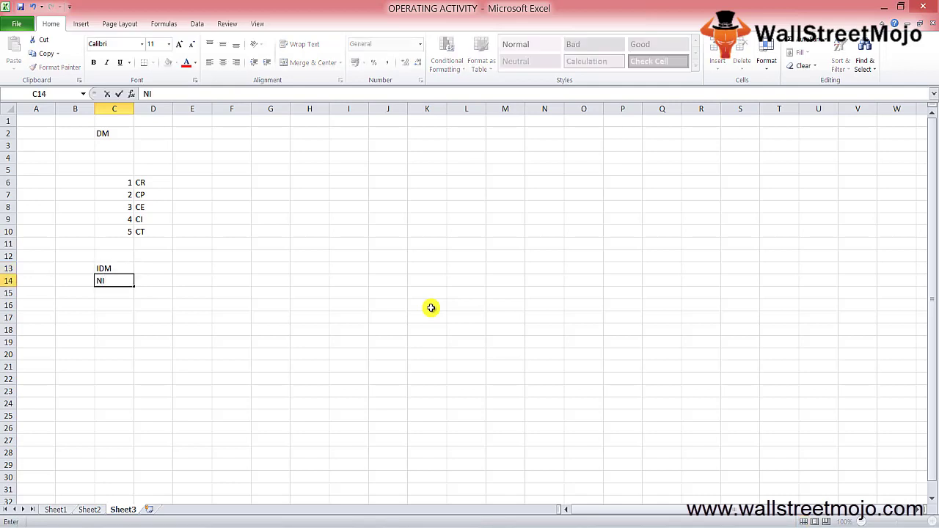
key("Return")
key("Left")
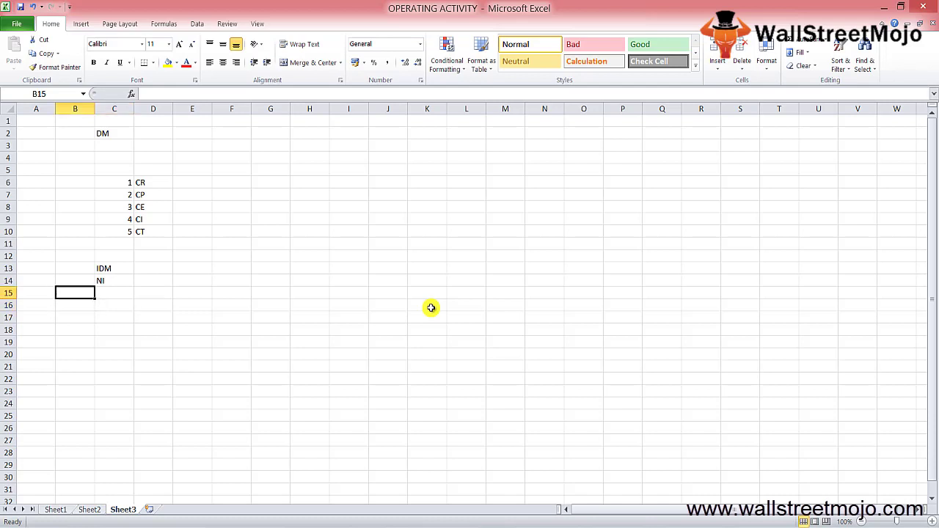
key("Down")
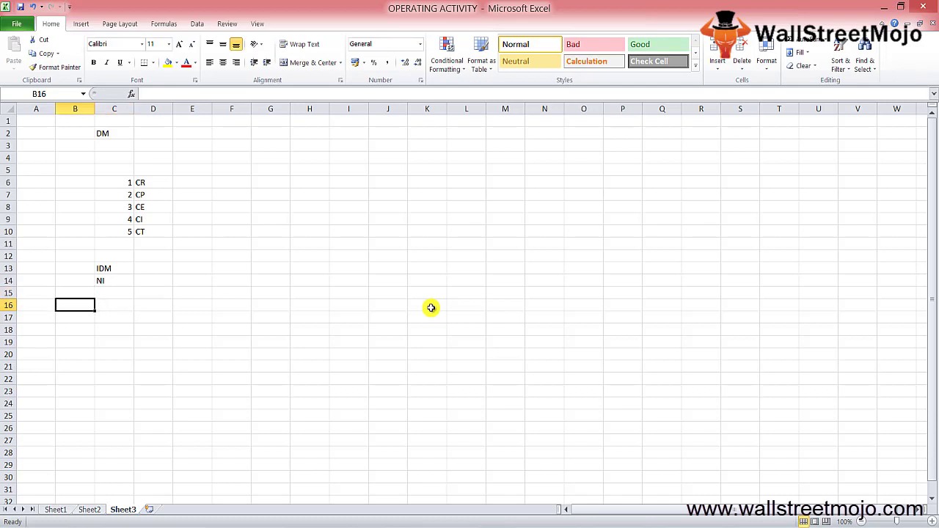
key("Up")
key("Up")
type("1")
key("Return")
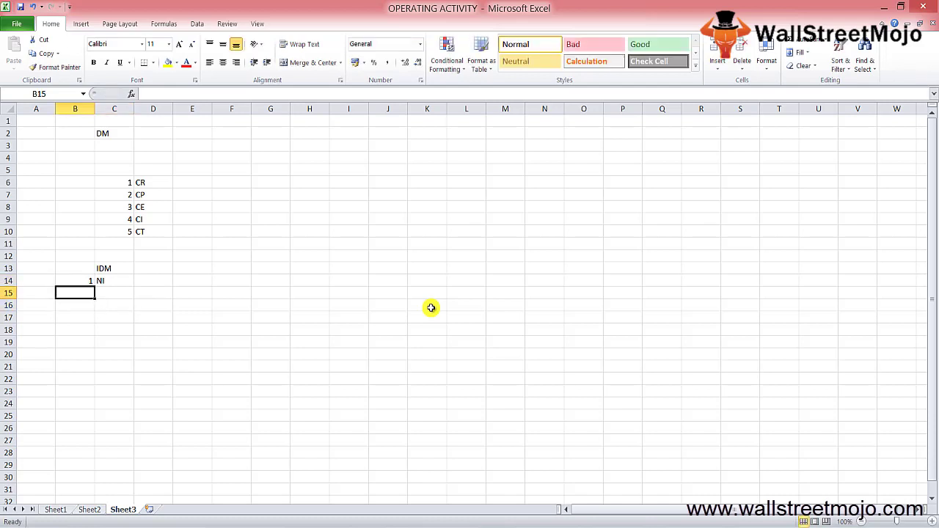
Add the second IDM item with 2 in B15 and G/L - in C15.
type("2")
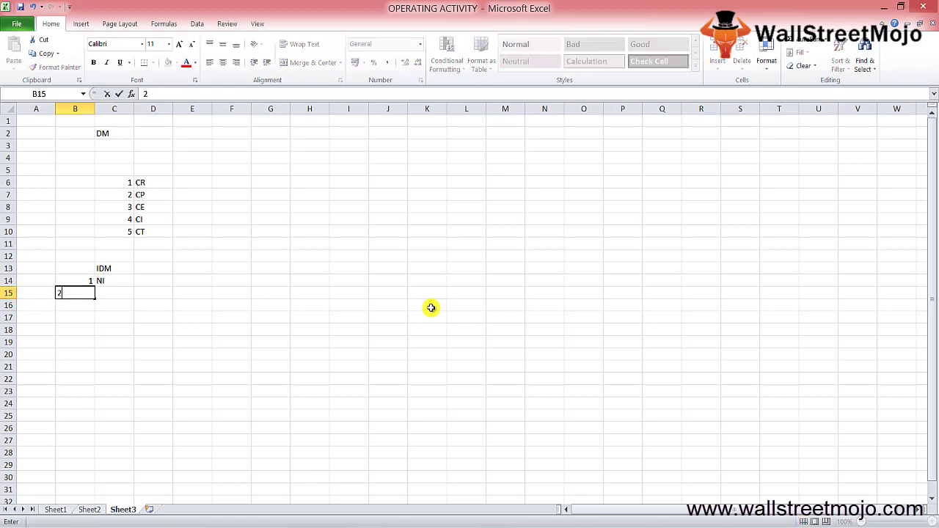
key("Right")
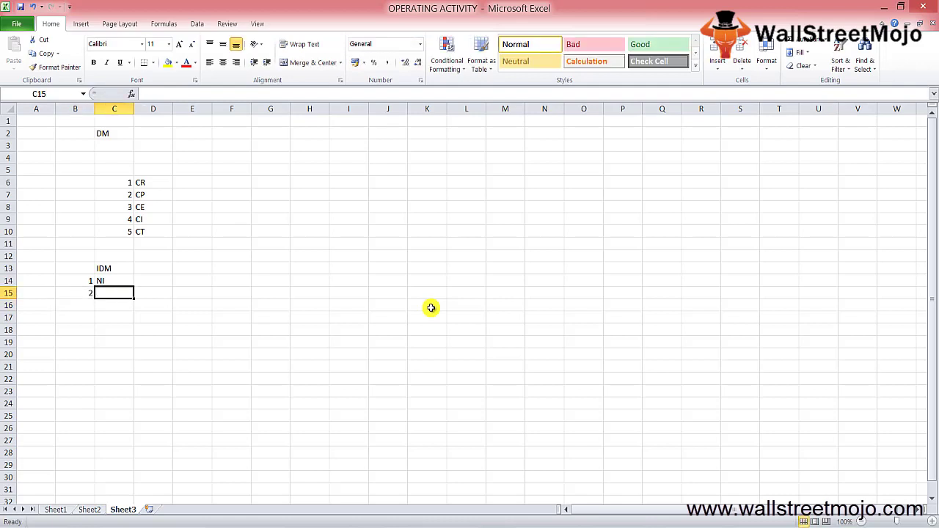
type("G")
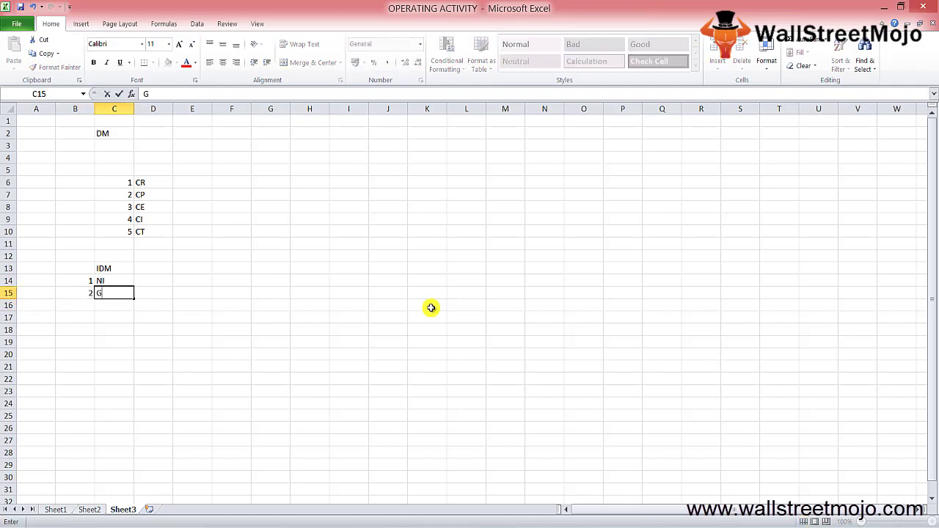
type("/L -")
key("Return")
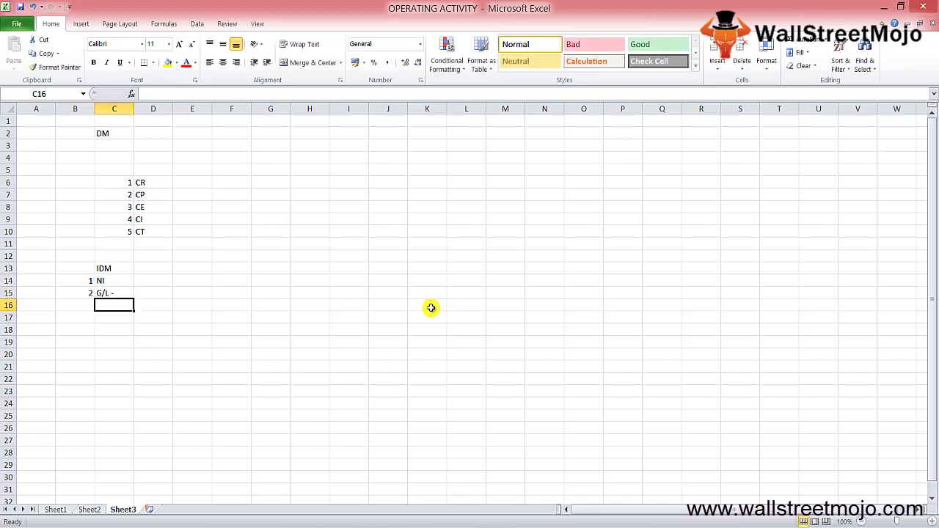
Add the third IDM item with 3 in B16 and NCC+ in C16.
key("Left")
type("3")
key("Return")
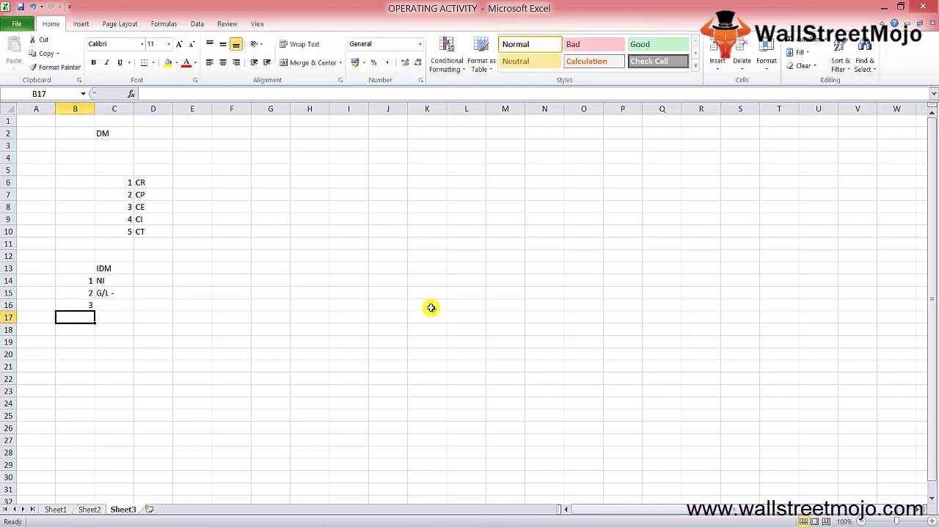
key("Up")
key("Right")
type("NC")
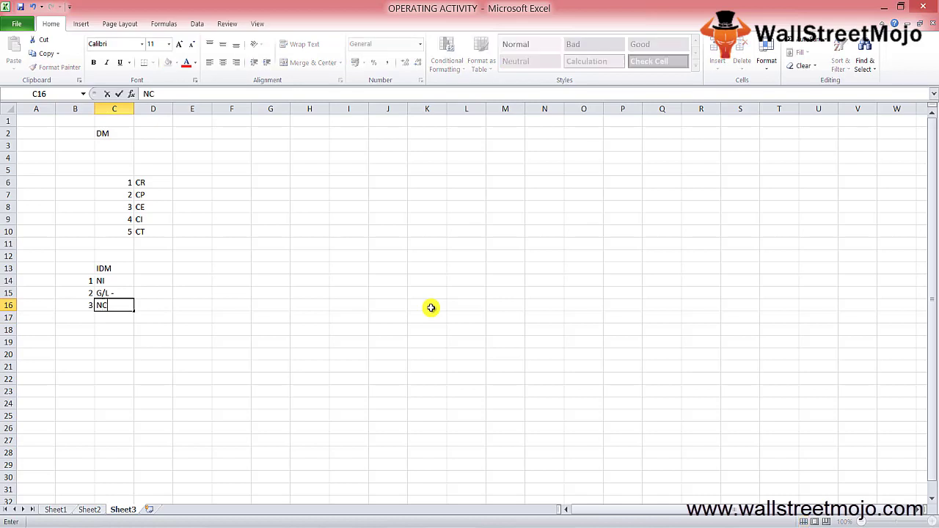
type("C+")
key("Return")
Continue the IDM numbering with 4 in B17 and 5 in B18.
key("Left")
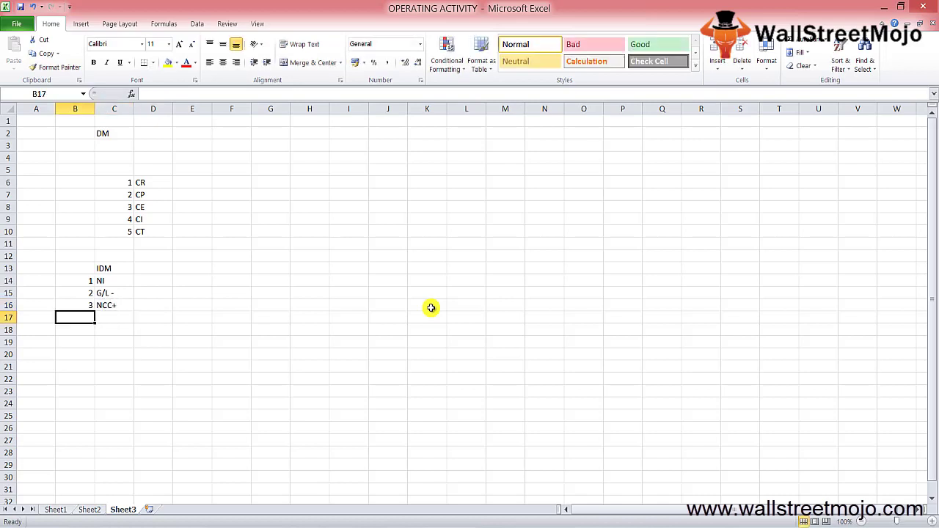
type("4")
key("Right")
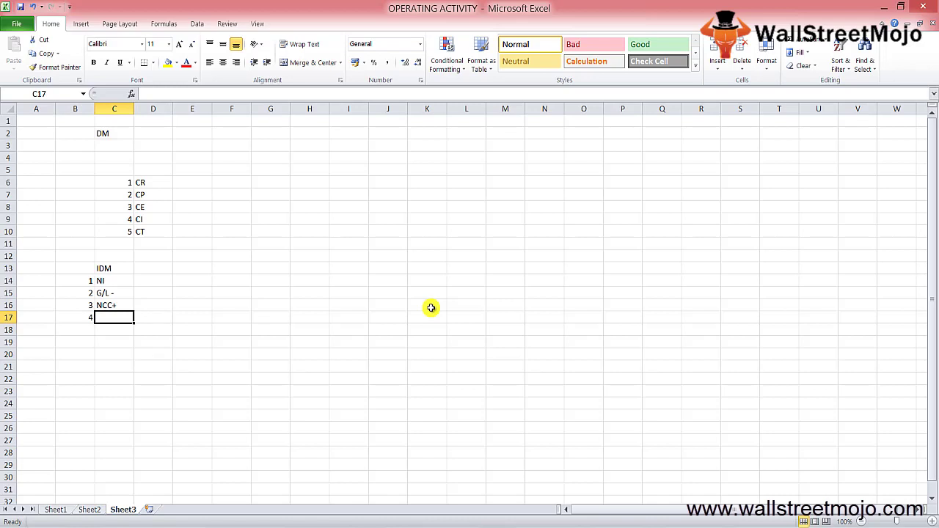
key("Left")
key("Down")
type("5")
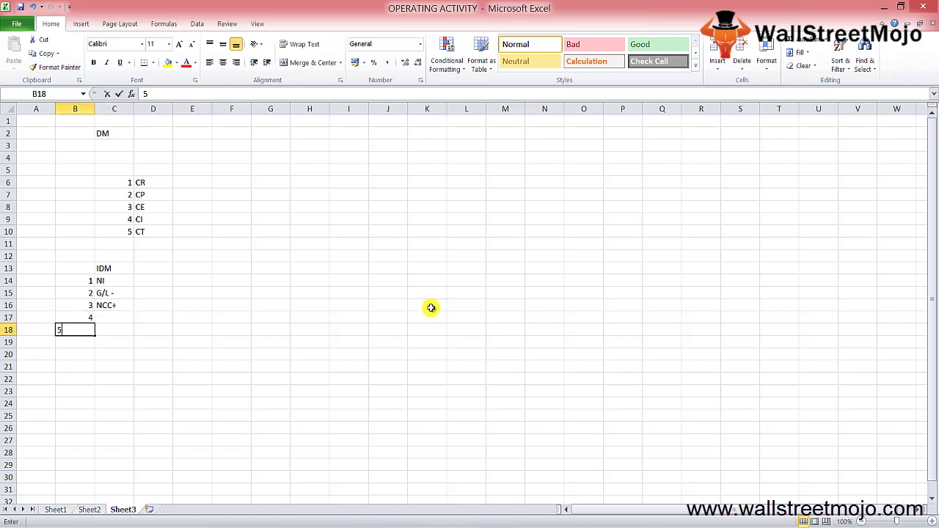
key("Return")
key("Up")
key("Right")
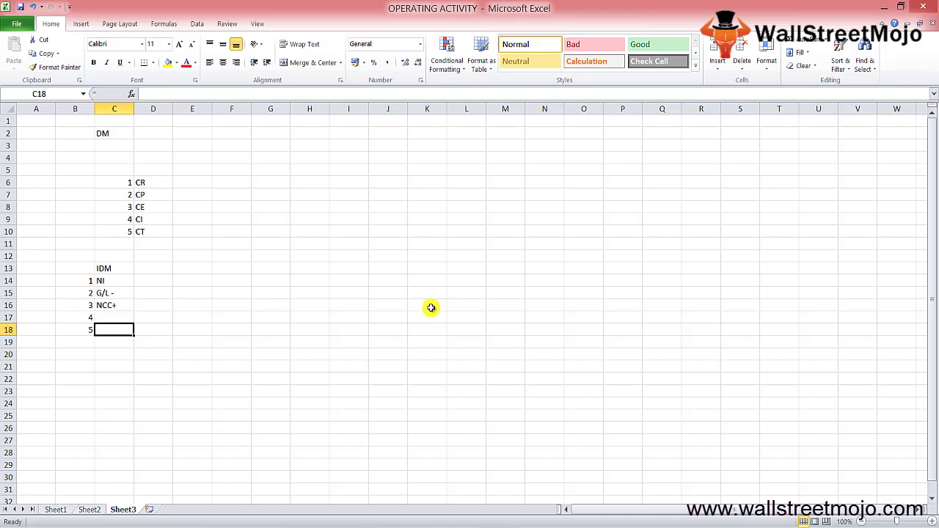
key("Down")
key("Down")
key("Down")
key("Up")
key("Up")
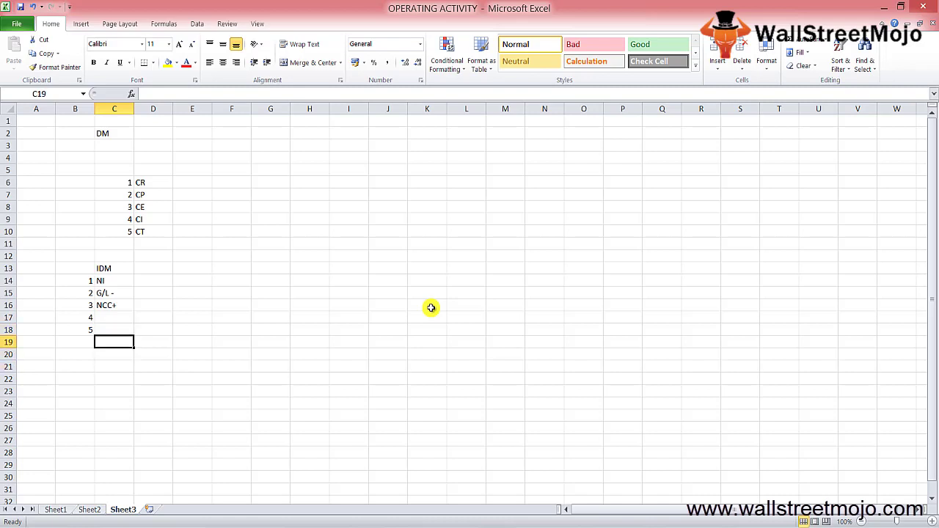
key("Up")
key("Down")
key("Down")
Select the first three IDM items, C14 to C16, to review them together.
key("Up")
key("Up")
key("Up")
key("Up")
key("Up")
key("Up")
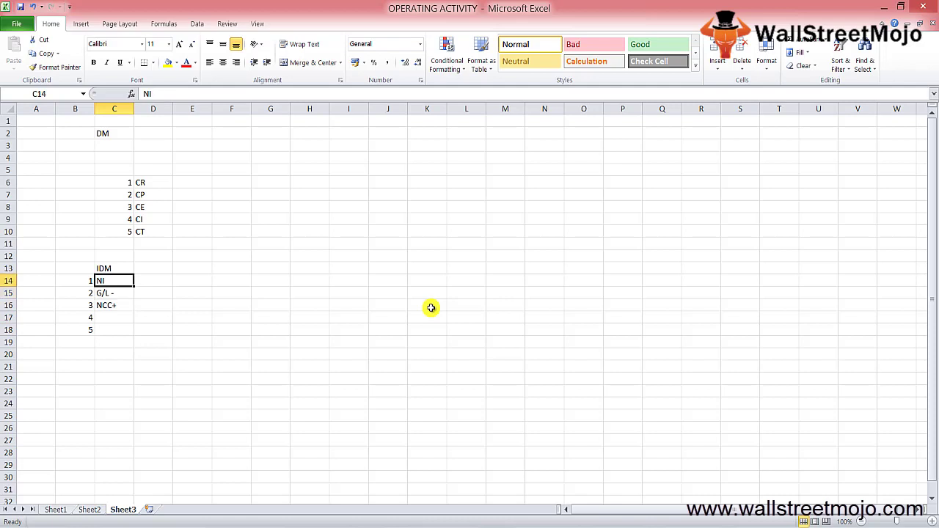
key("shift+Down")
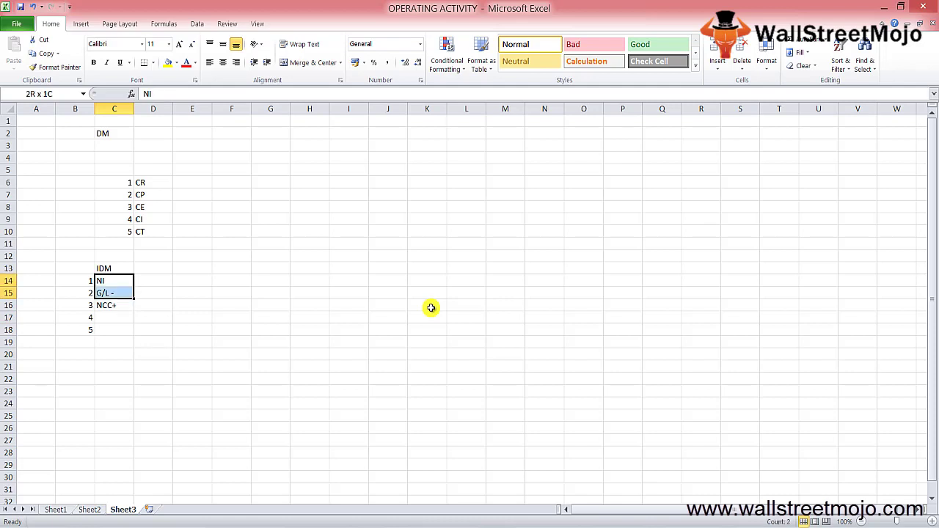
key("shift+Down")
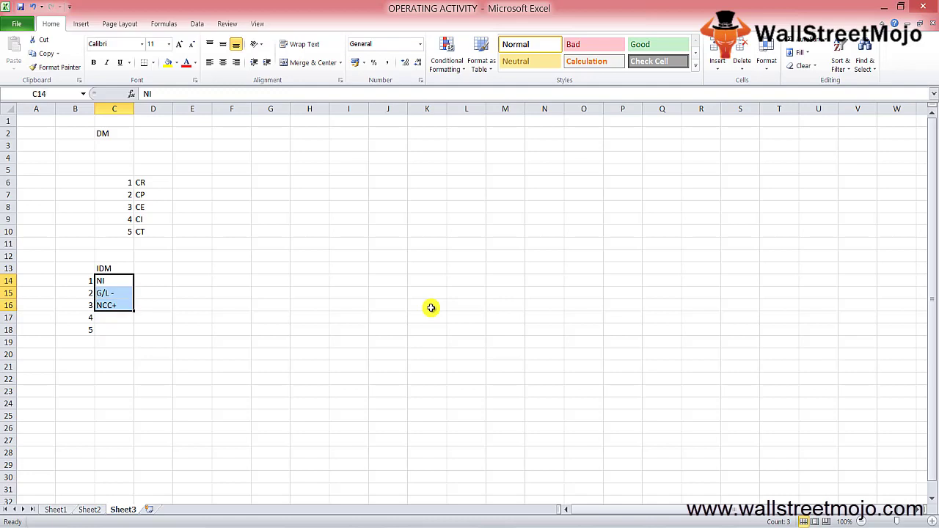
Enter CHANGES IN OA in C17 as the fourth IDM item.
key("Down")
key("Down")
key("Down")
key("Down")
key("Up")
type("CHAN")
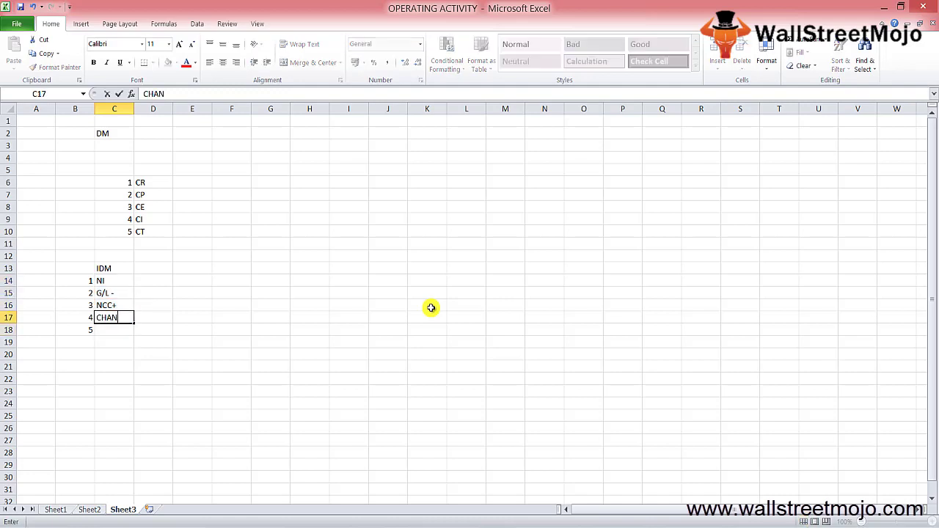
type("GES IN OA")
key("Return")
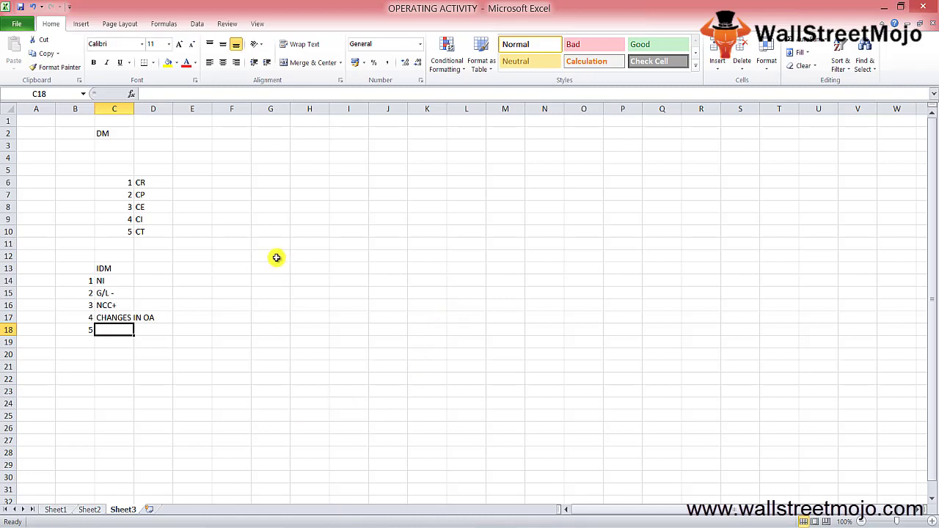
Enter the side note CORE in F18.
key("Right")
key("Right")
key("Right")
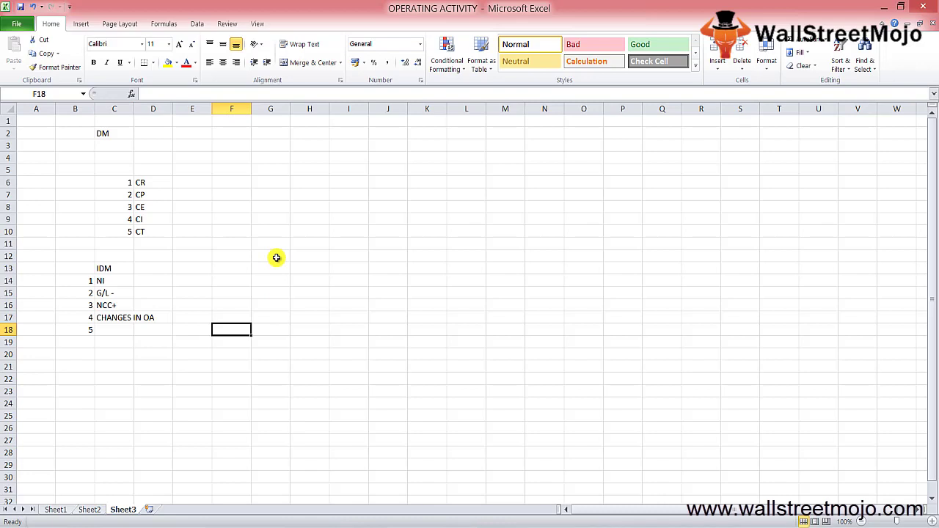
type("CORE")
key("Return")
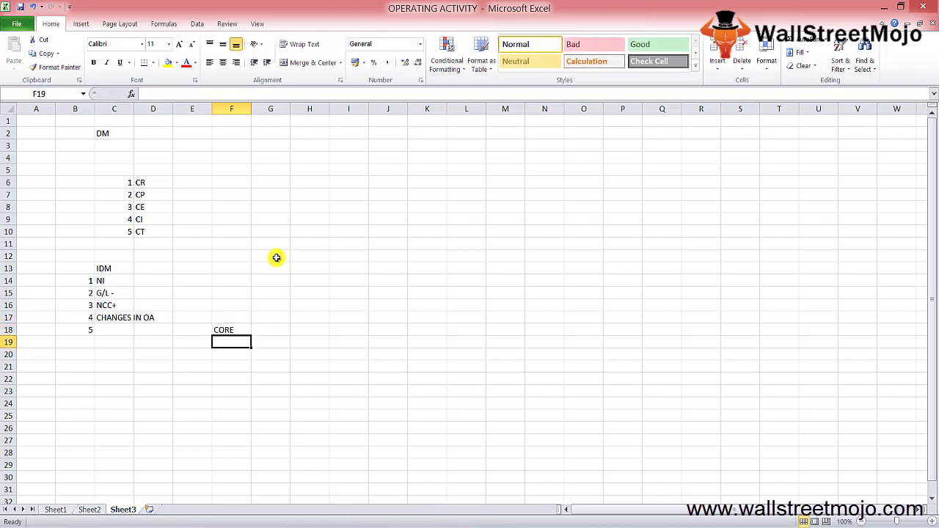